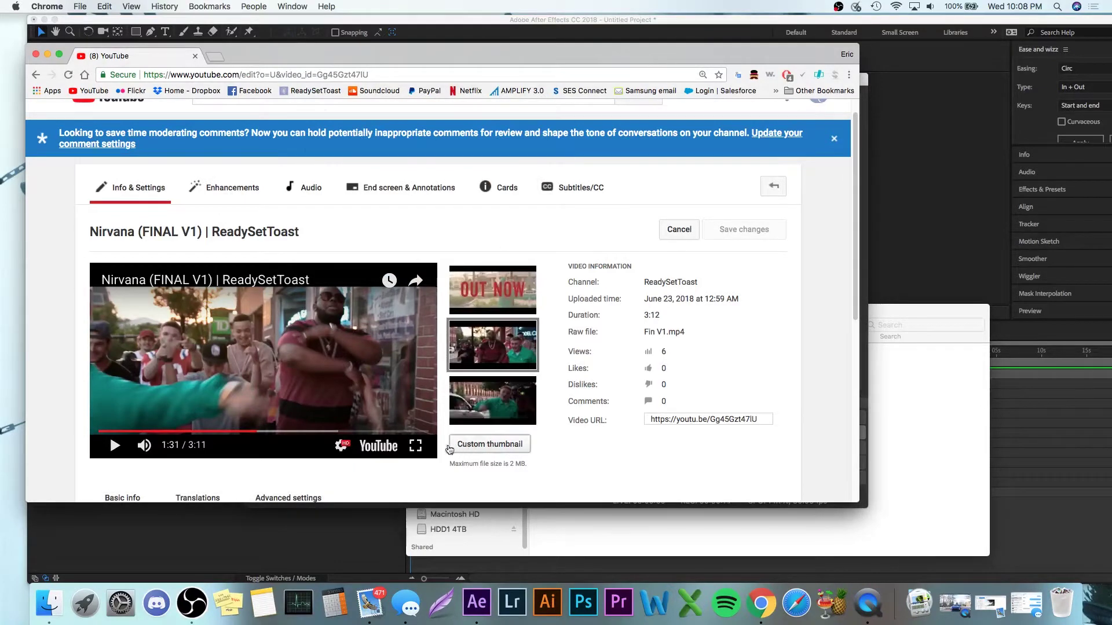
Play the Nirvana video full screen from 1:31, replay the section from about 1:36 to 1:40, and exit full screen
{"action": "left_click", "coordinate": [429, 451]}
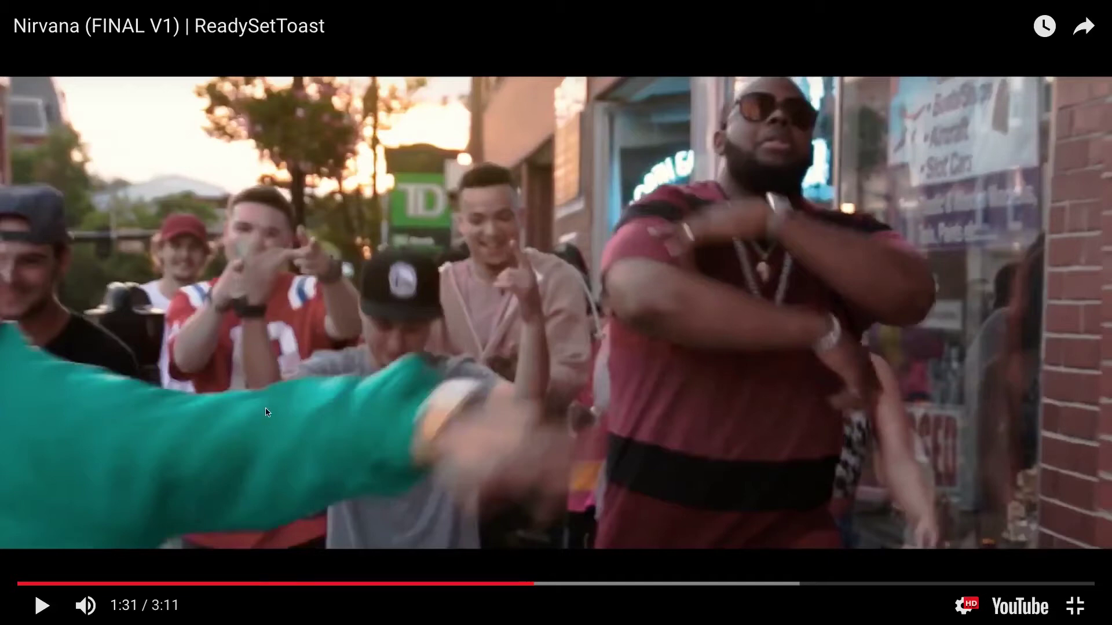
{"action": "left_click", "coordinate": [400, 378]}
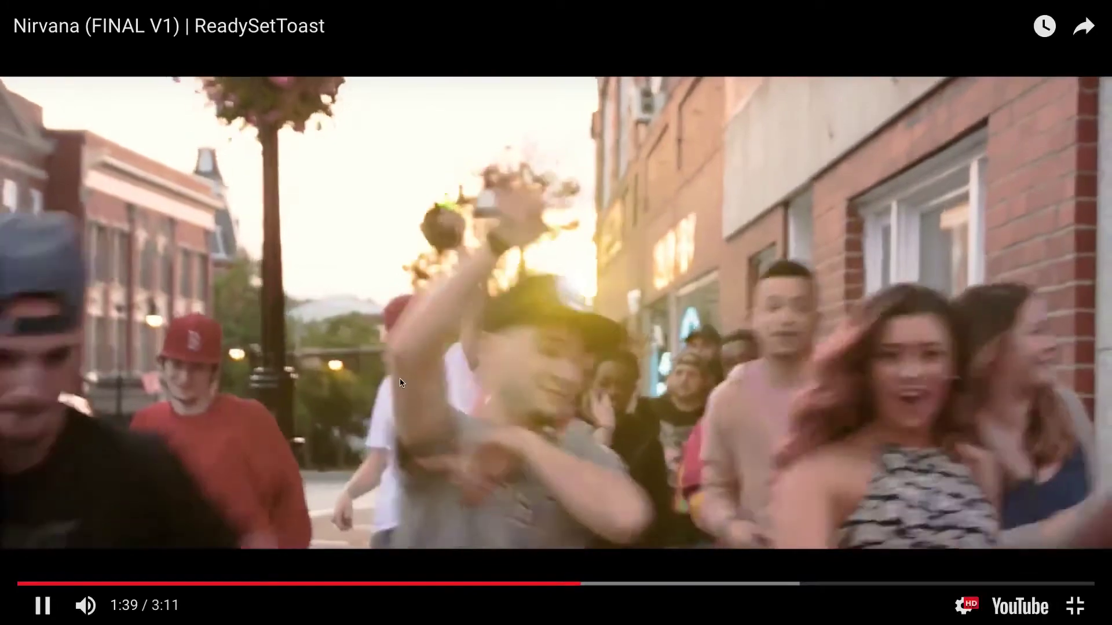
{"action": "left_click", "coordinate": [548, 519]}
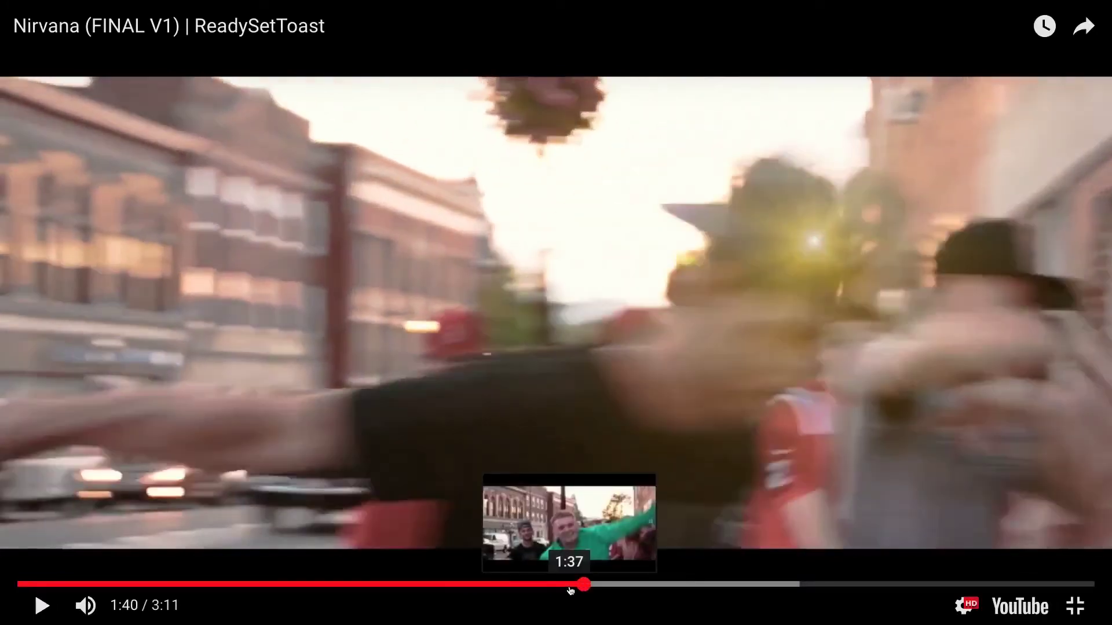
{"action": "left_click", "coordinate": [568, 585]}
{"action": "left_click", "coordinate": [559, 585]}
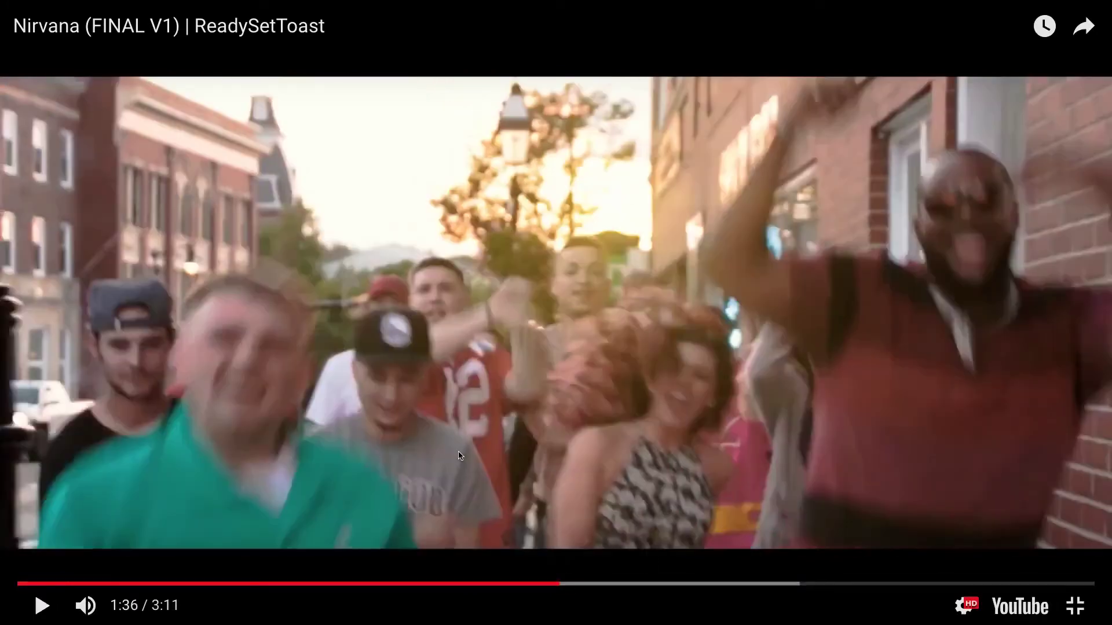
{"action": "left_click", "coordinate": [474, 380]}
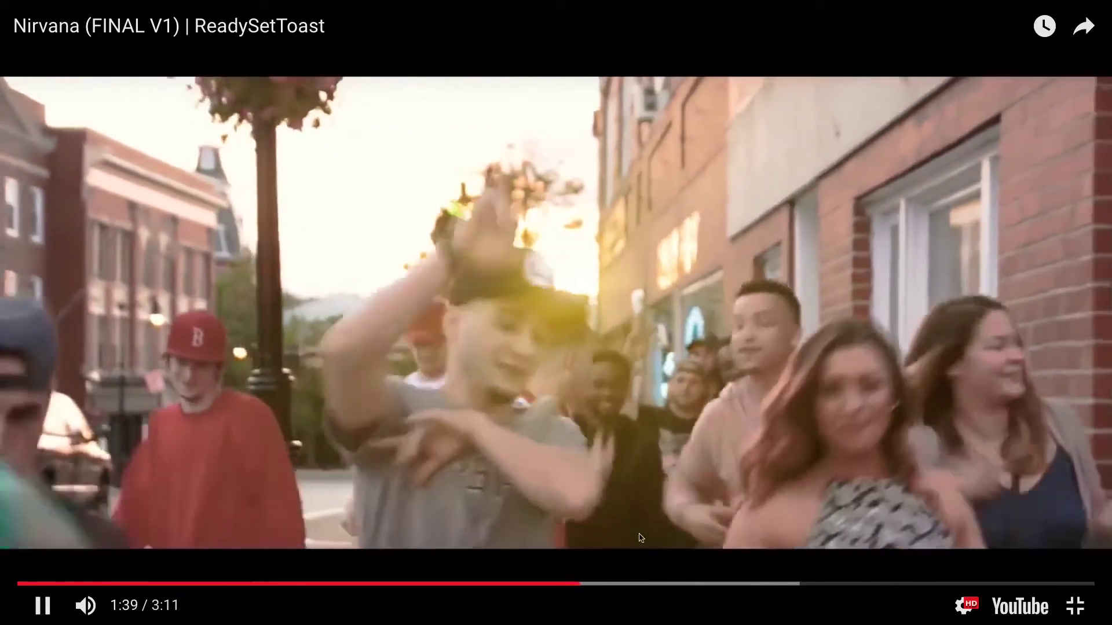
{"action": "left_click", "coordinate": [597, 455]}
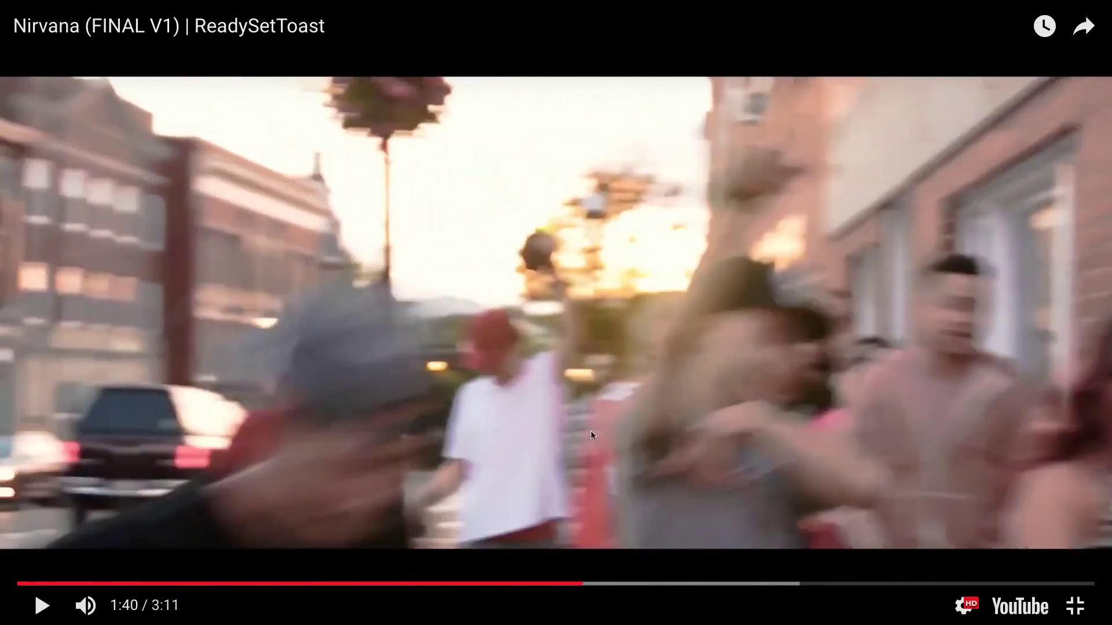
{"action": "key", "text": "Escape"}
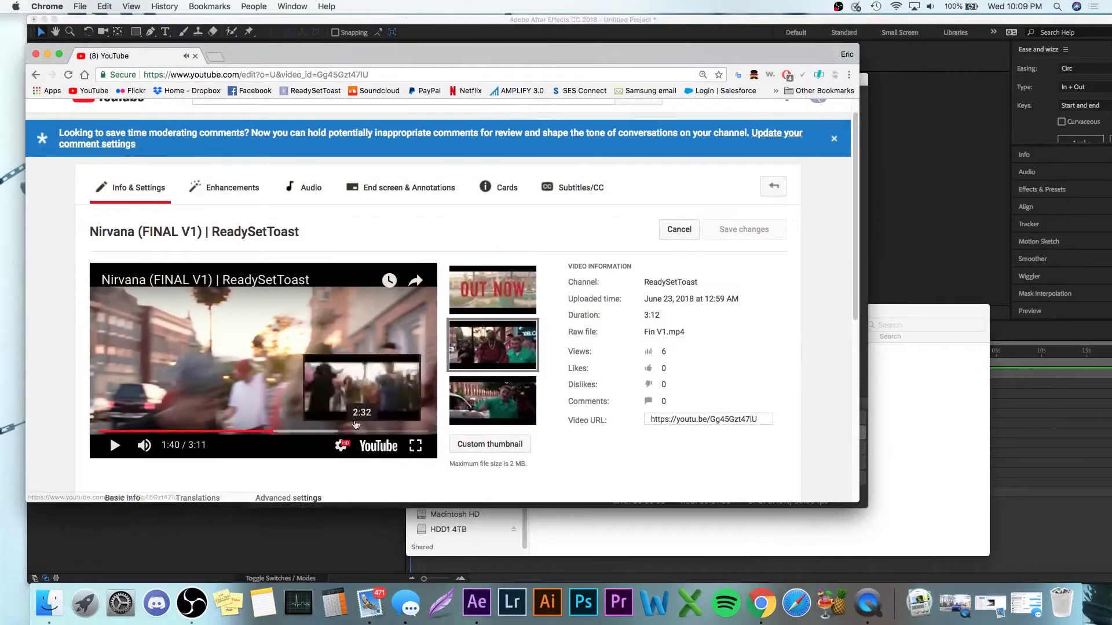
Skip ahead in the Nirvana video and watch the street scene full screen up to about 1:57
{"action": "left_click_drag", "start_coordinate": [277, 437], "coordinate": [286, 440]}
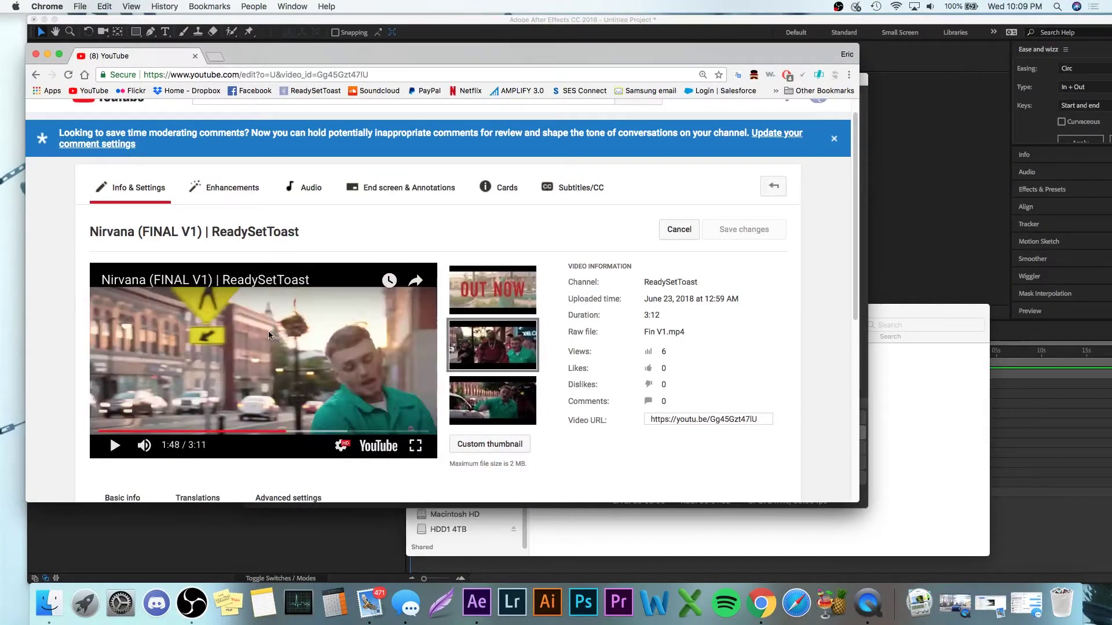
{"action": "left_click", "coordinate": [415, 445]}
{"action": "left_click", "coordinate": [282, 386]}
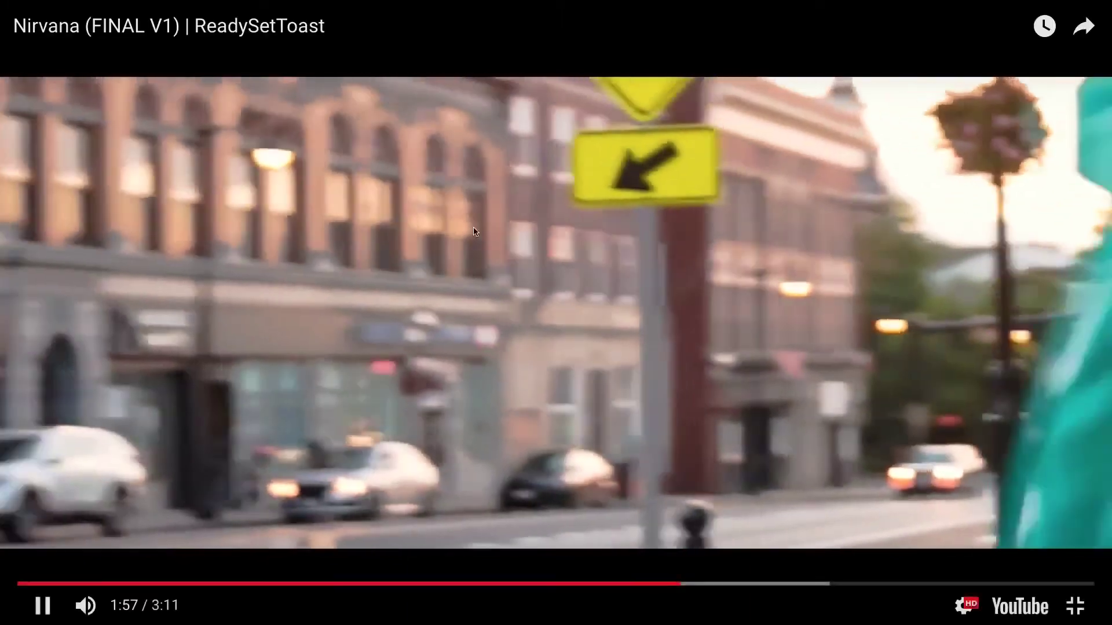
{"action": "left_click", "coordinate": [474, 231]}
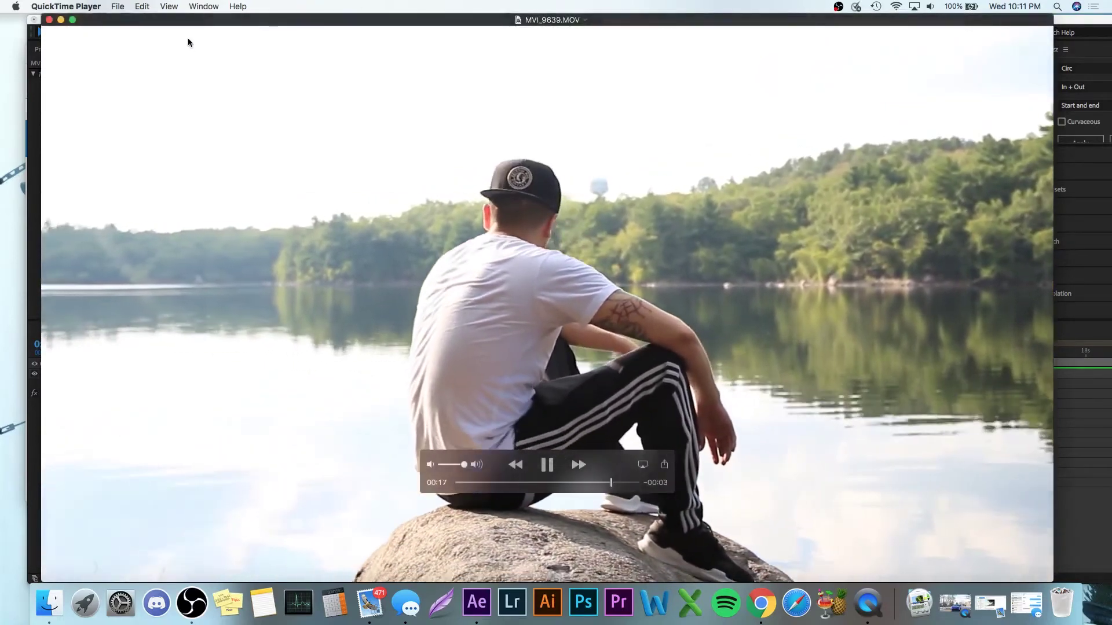
Stop and close the MVI_9639.MOV preview, and switch to the After Effects project
{"action": "key", "text": "space"}
{"action": "left_click", "coordinate": [49, 19]}
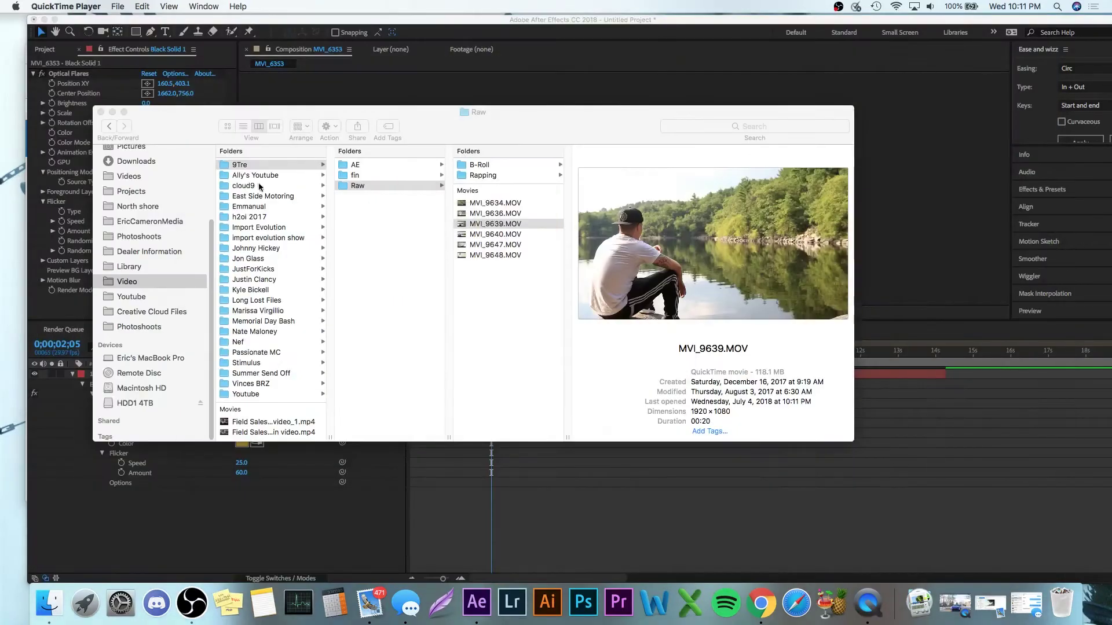
{"action": "left_click_drag", "start_coordinate": [469, 129], "coordinate": [536, 111]}
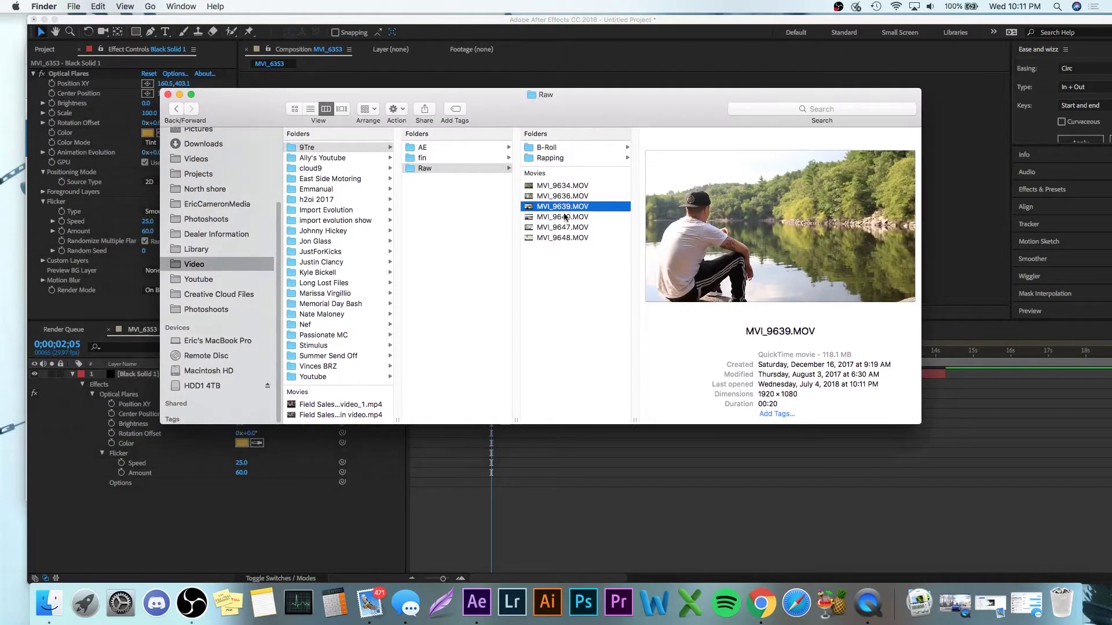
{"action": "left_click", "coordinate": [342, 513]}
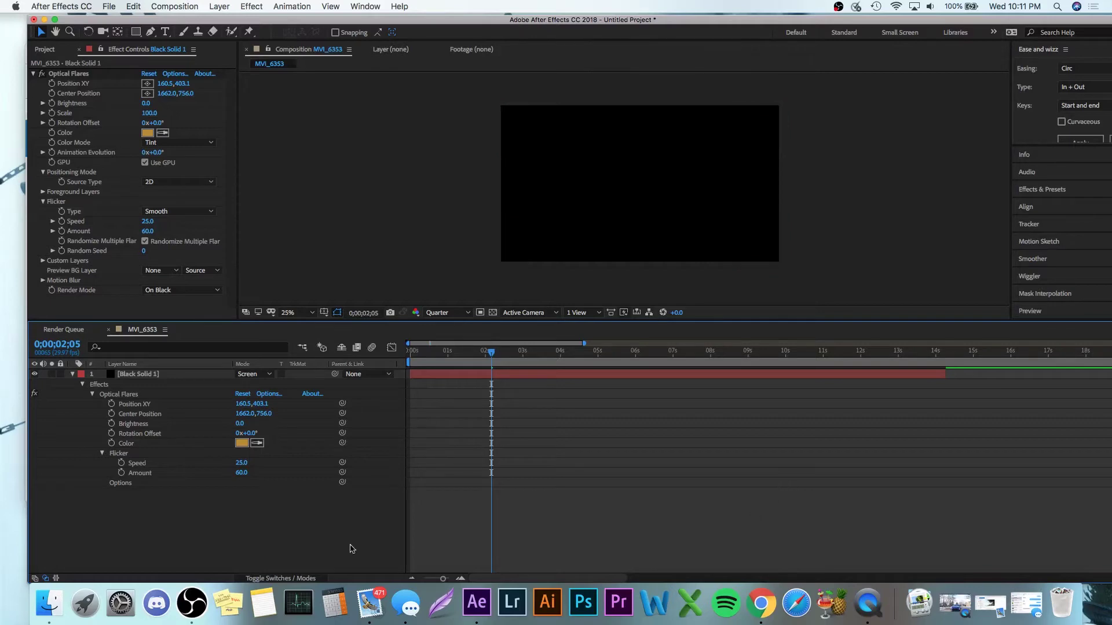
Add MVI_9639.MOV from the Raw folder to the MVI_6353 composition and place it below the black solid layer
{"action": "left_click", "coordinate": [47, 605]}
{"action": "left_click_drag", "start_coordinate": [571, 219], "coordinate": [174, 517]}
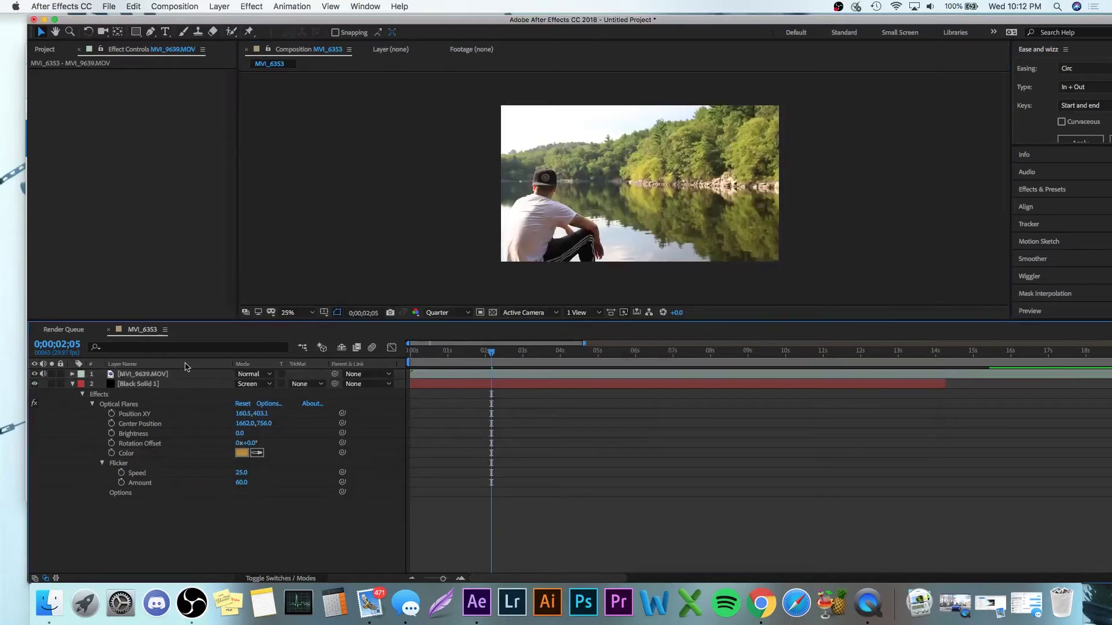
{"action": "left_click_drag", "start_coordinate": [150, 375], "coordinate": [147, 514]}
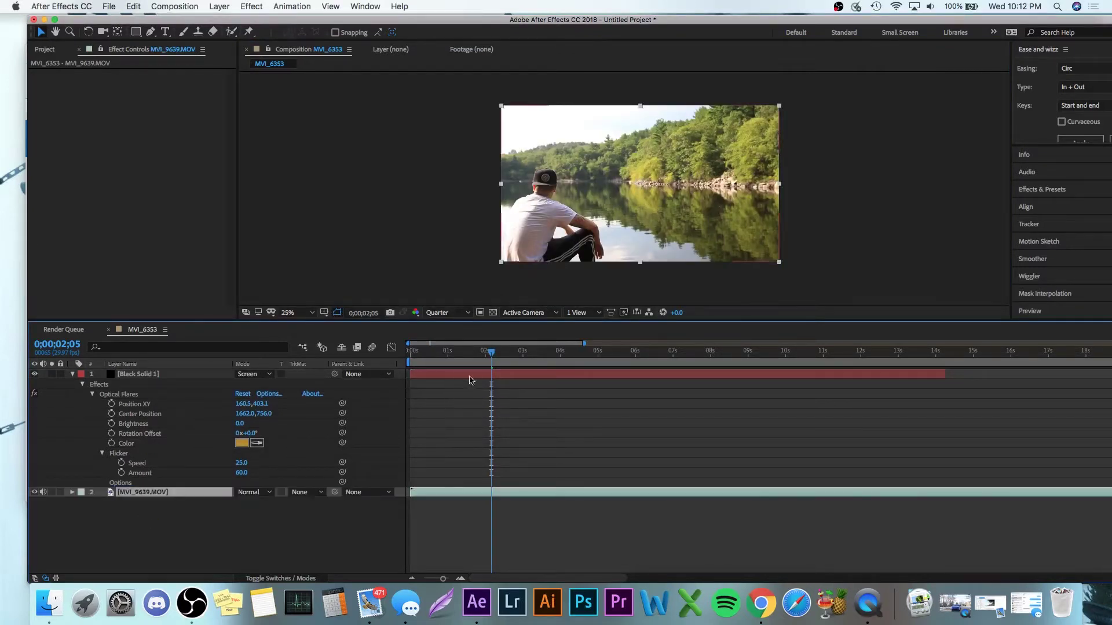
Delete the existing black solid layer and move the current time to 0;00;04;28
{"action": "left_click", "coordinate": [474, 375]}
{"action": "key", "text": "Delete"}
{"action": "left_click_drag", "start_coordinate": [545, 353], "coordinate": [595, 368]}
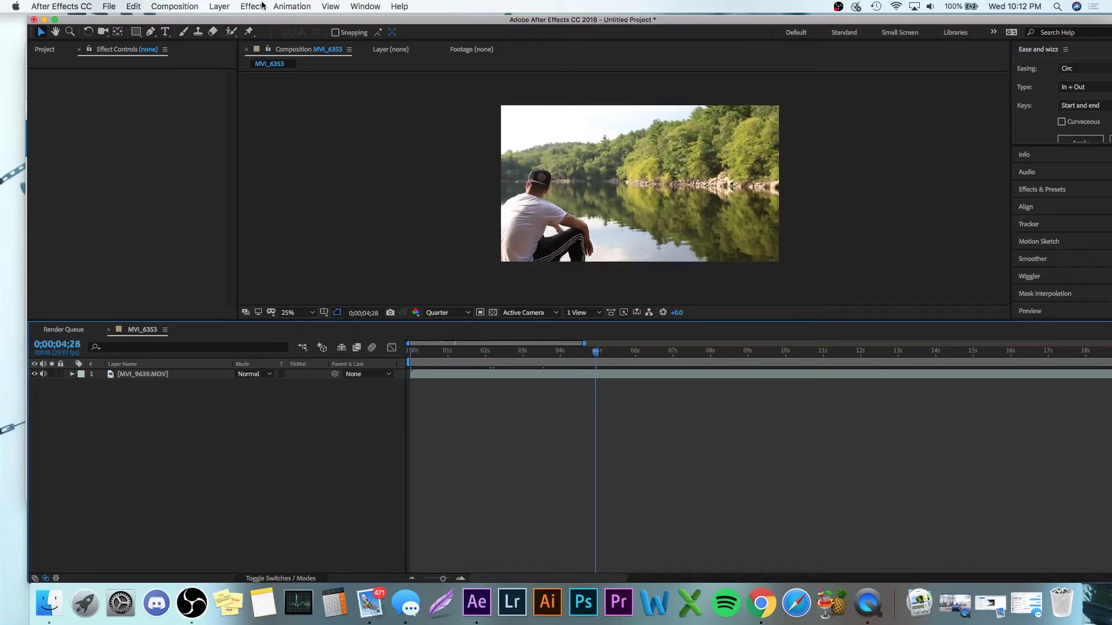
Create a new black solid of 1920 × 1080 px above the footage layer
{"action": "left_click", "coordinate": [219, 6]}
{"action": "mouse_move", "coordinate": [229, 20]}
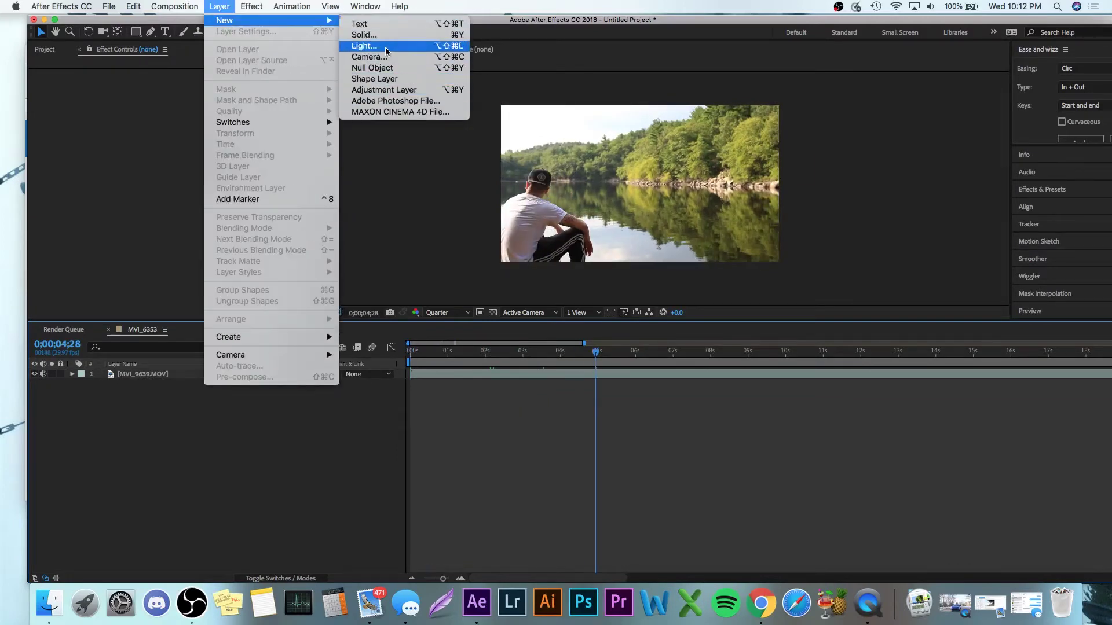
{"action": "left_click", "coordinate": [370, 35]}
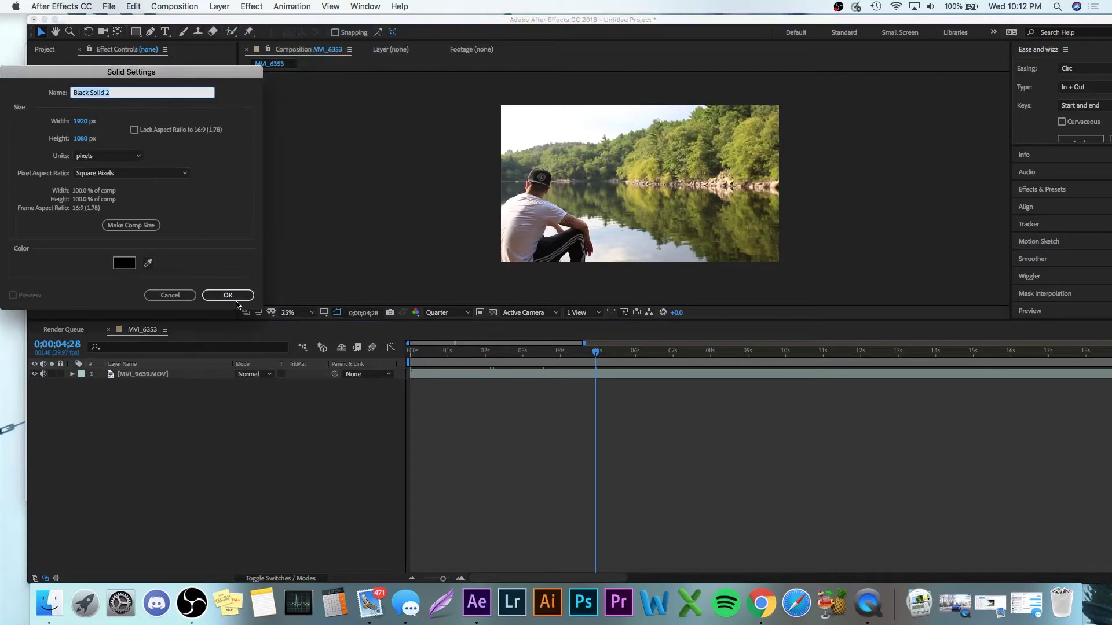
{"action": "left_click", "coordinate": [235, 298]}
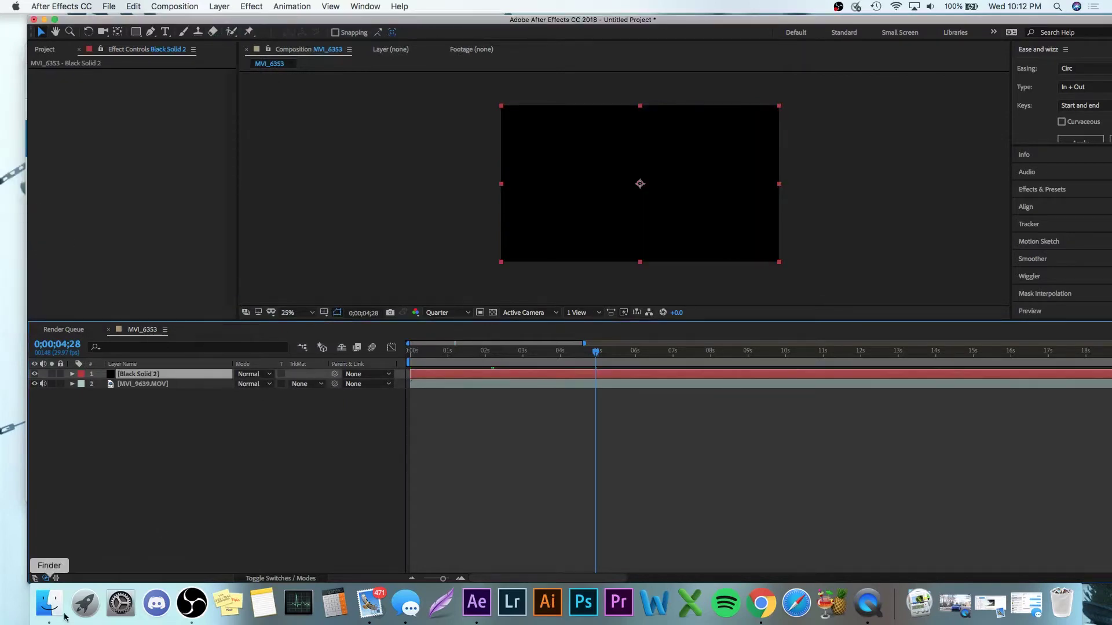
Apply the Optical Flares effect to the new black solid and locate it in the Video Copilot effects group
{"action": "left_click", "coordinate": [252, 6]}
{"action": "left_click", "coordinate": [260, 31]}
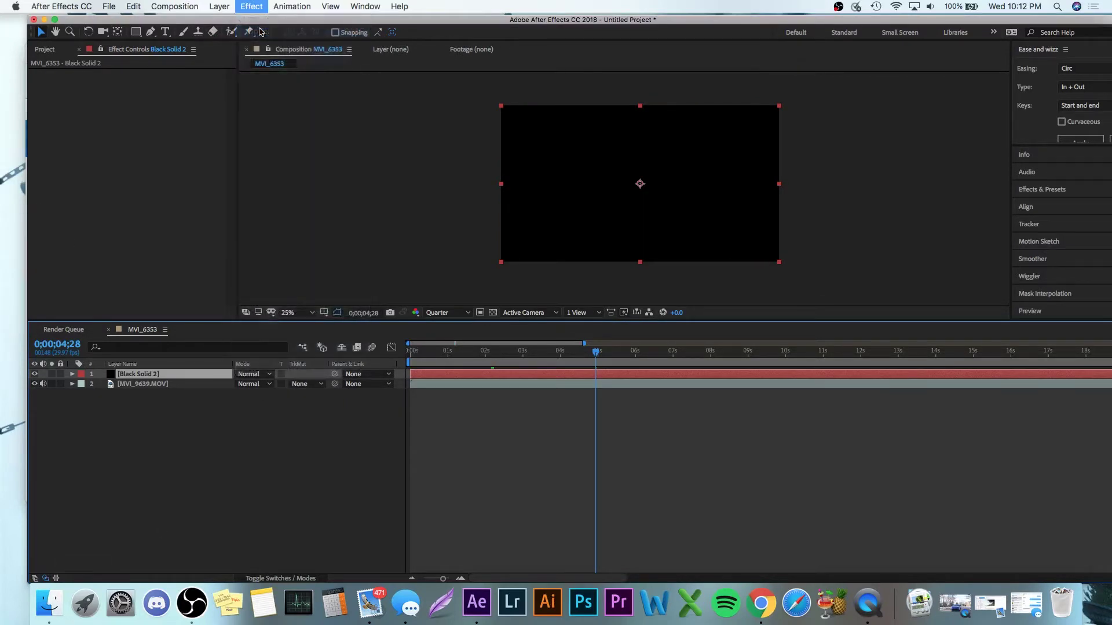
{"action": "left_click", "coordinate": [258, 9]}
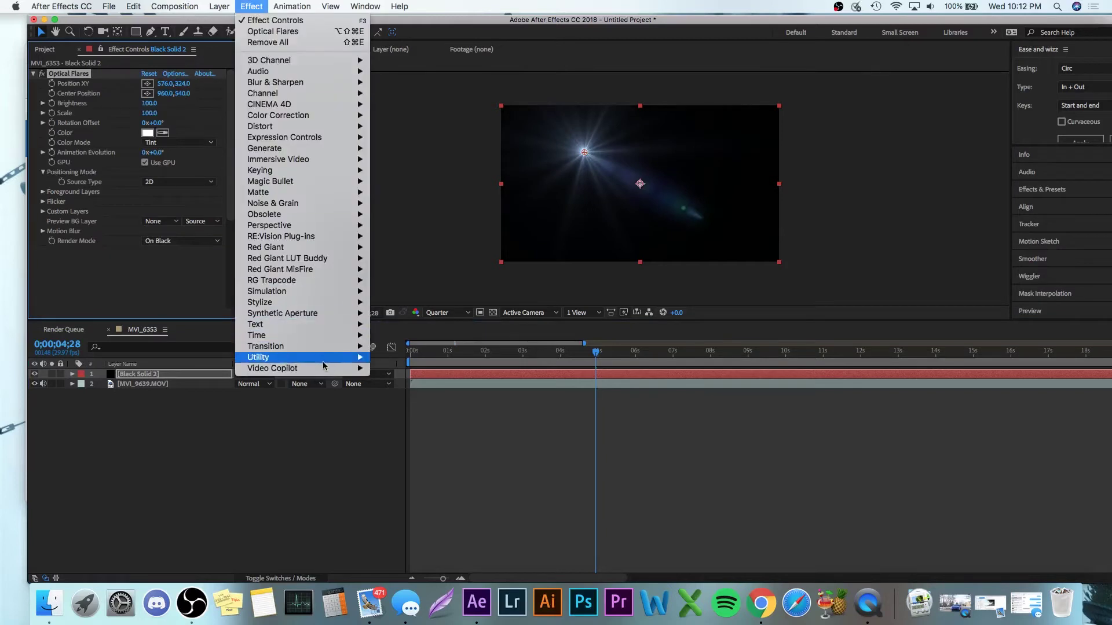
{"action": "mouse_move", "coordinate": [322, 371]}
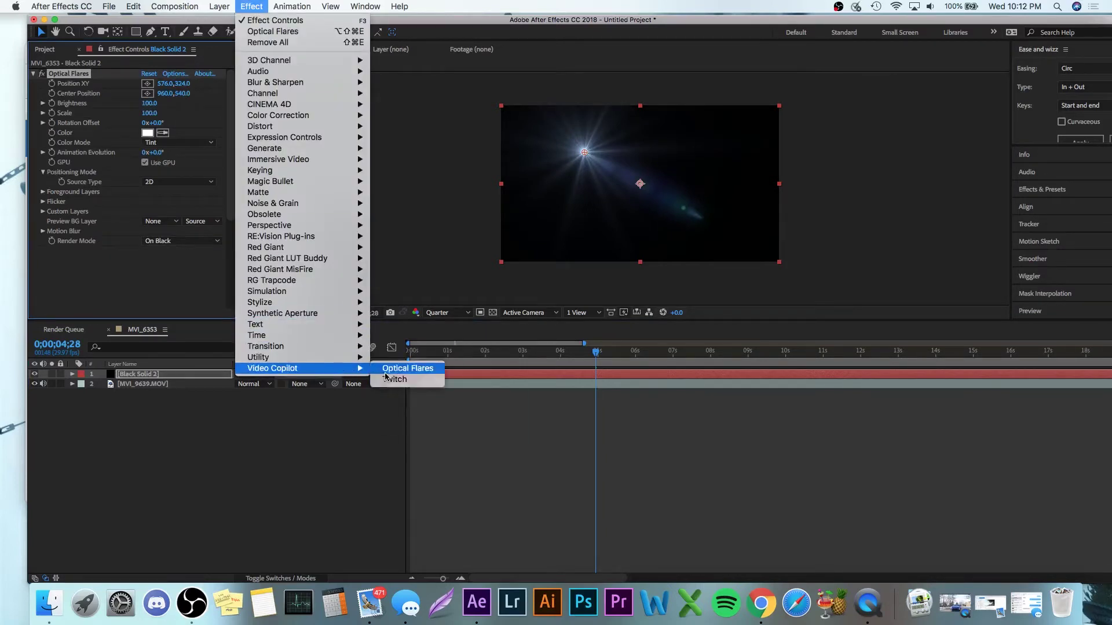
{"action": "left_click", "coordinate": [66, 180]}
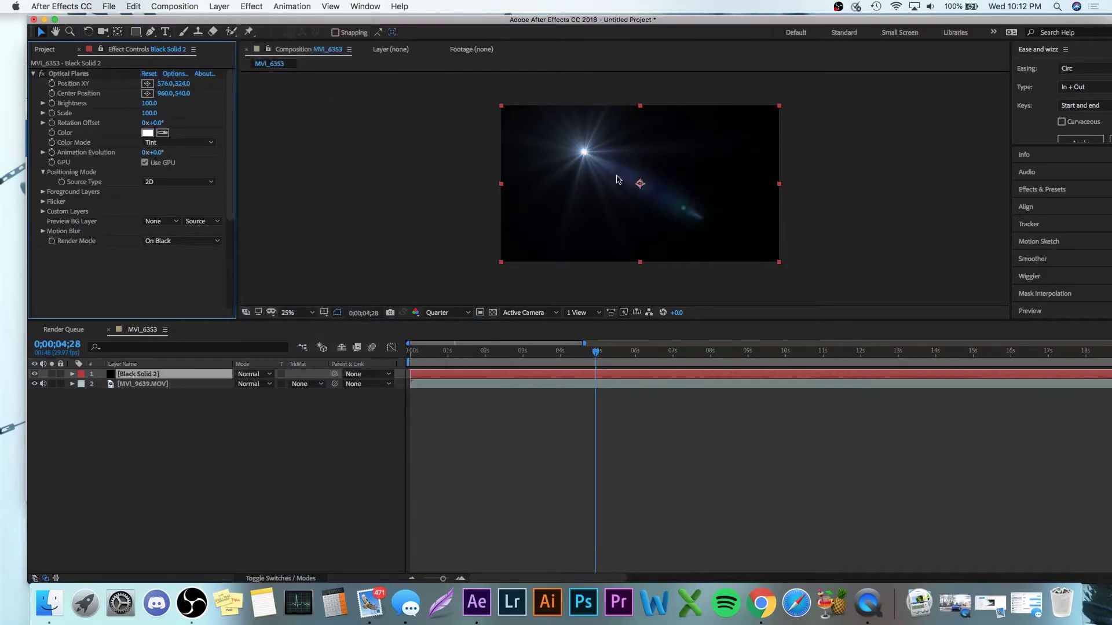
Undo the accidental shift of the solid and reposition the flare's light source to about 444, 292
{"action": "left_click_drag", "start_coordinate": [640, 182], "coordinate": [664, 193]}
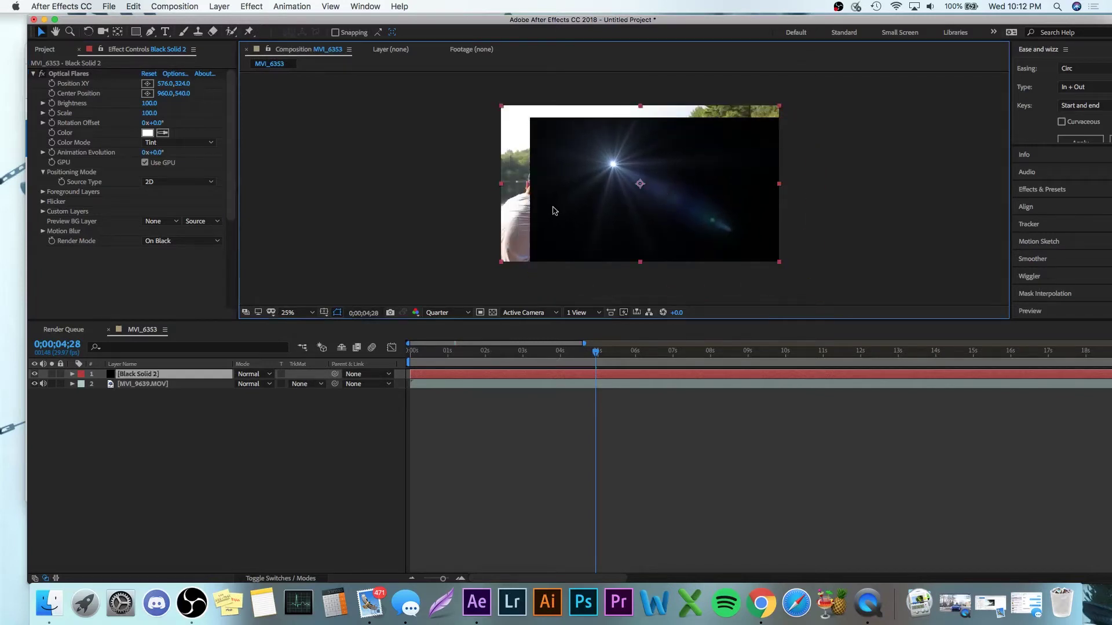
{"action": "key", "text": "super+z"}
{"action": "left_click", "coordinate": [68, 74]}
{"action": "mouse_move", "coordinate": [585, 151]}
{"action": "left_mouse_down"}
{"action": "mouse_move", "coordinate": [588, 191]}
{"action": "mouse_move", "coordinate": [541, 181]}
{"action": "mouse_move", "coordinate": [516, 151]}
{"action": "mouse_move", "coordinate": [566, 148]}
{"action": "left_mouse_up"}
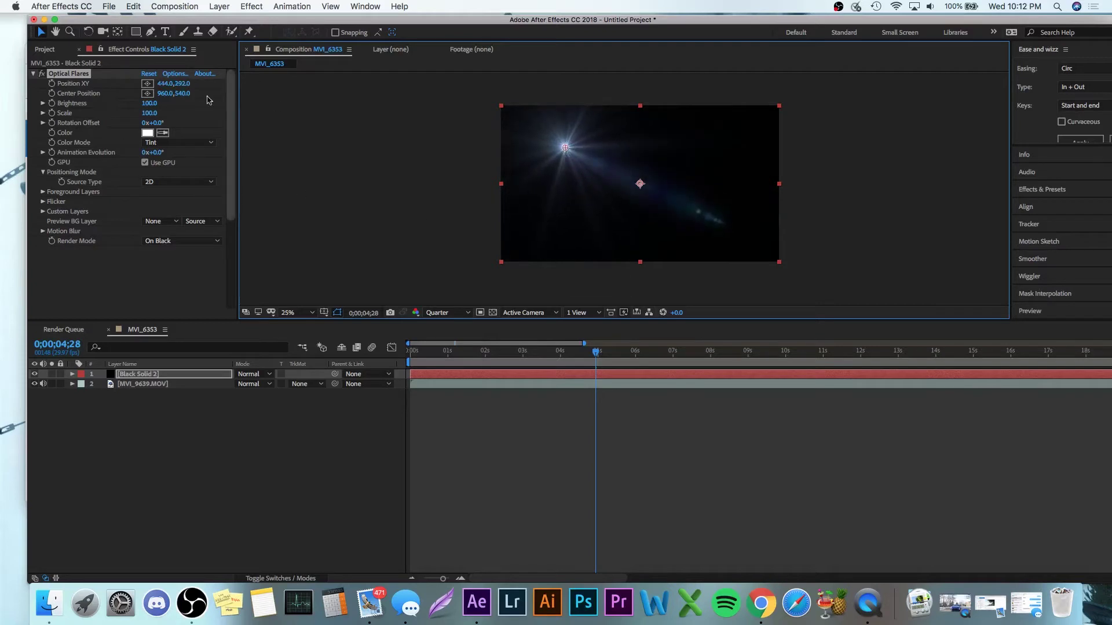
Open the Optical Flares options and look through the basic and custom lens objects
{"action": "left_click", "coordinate": [175, 75]}
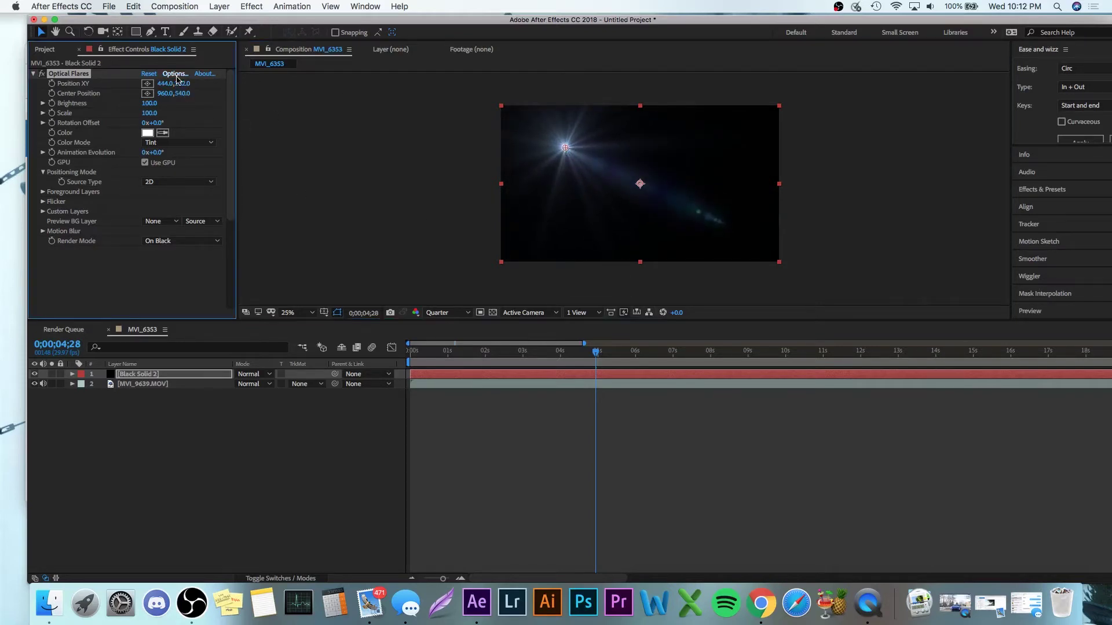
{"action": "scroll", "coordinate": [338, 388], "scroll_direction": "down", "scroll_amount": 3}
{"action": "scroll", "coordinate": [272, 437], "scroll_direction": "up", "scroll_amount": 3}
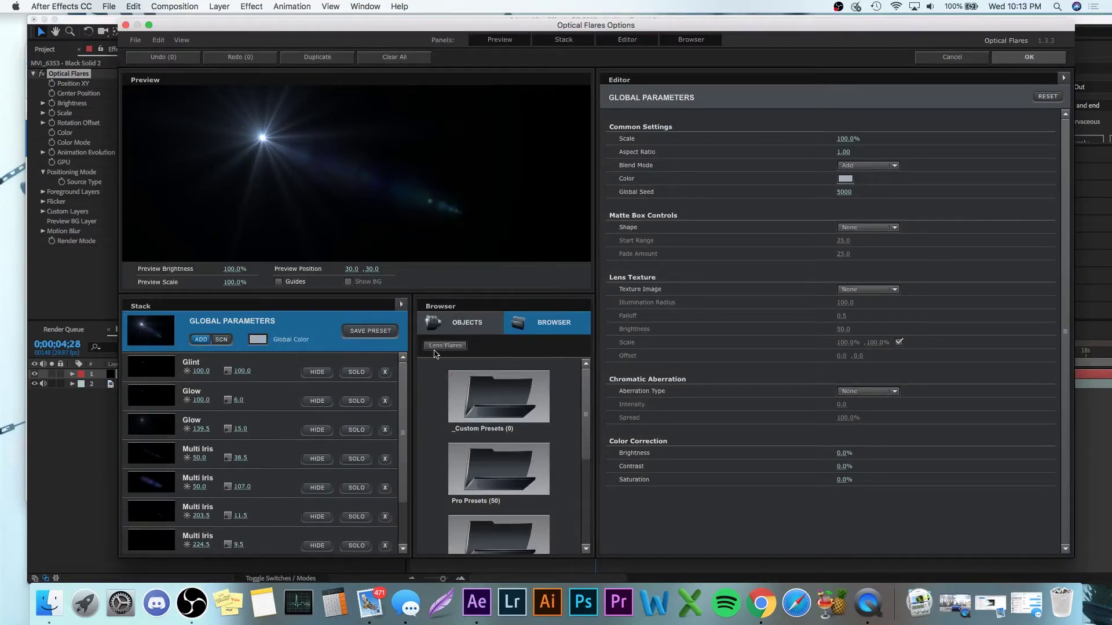
{"action": "left_click", "coordinate": [464, 327]}
{"action": "scroll", "coordinate": [531, 405], "scroll_direction": "down", "scroll_amount": 5}
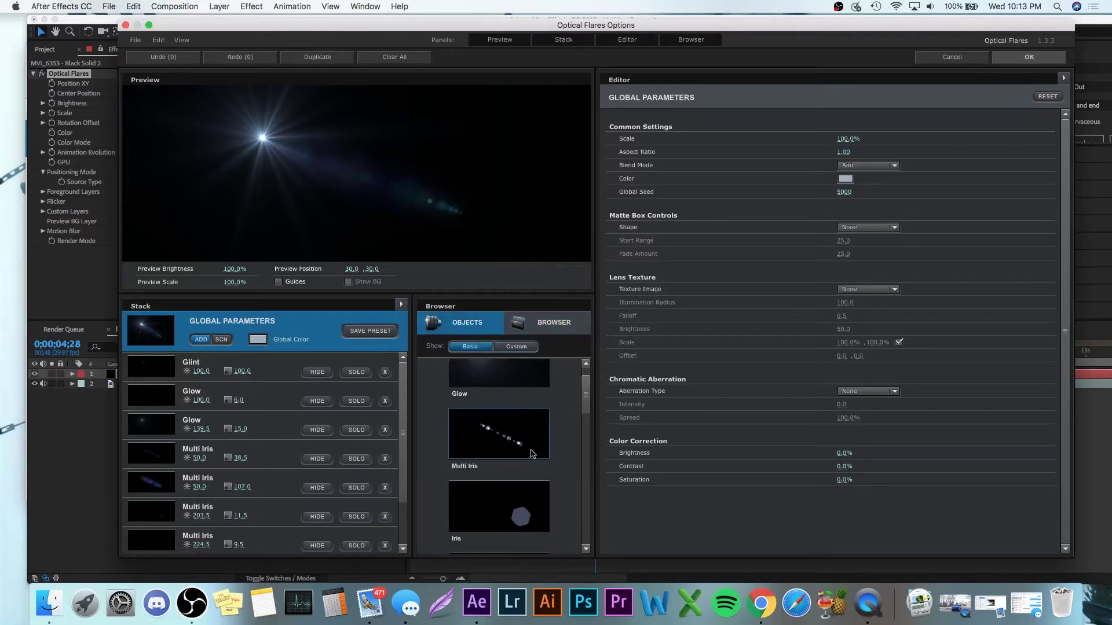
{"action": "scroll", "coordinate": [533, 452], "scroll_direction": "up", "scroll_amount": 5}
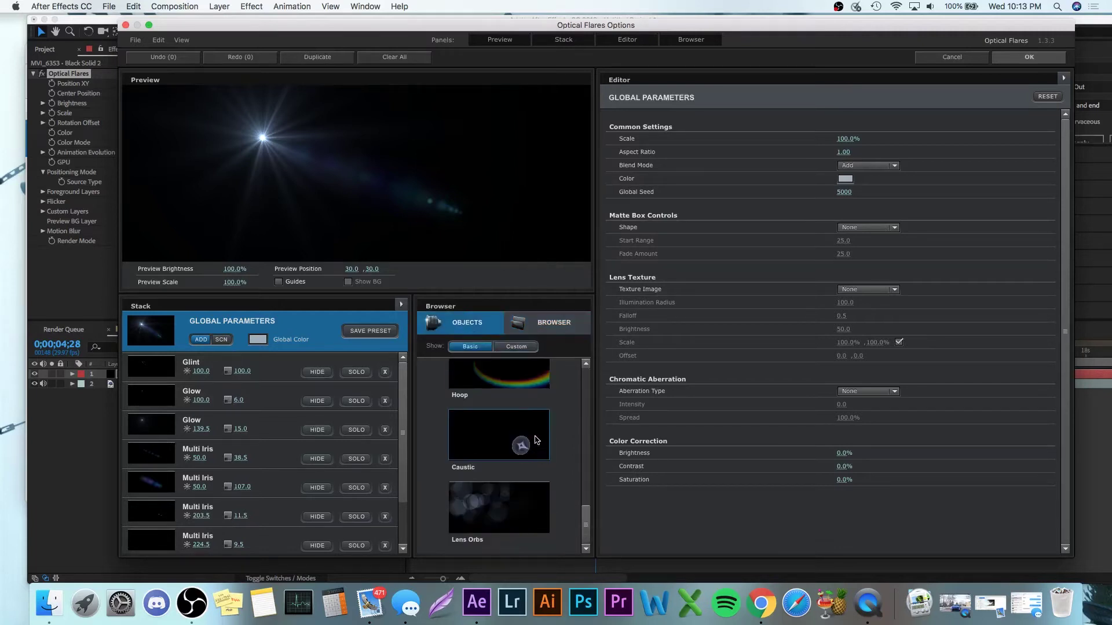
{"action": "left_click", "coordinate": [515, 347]}
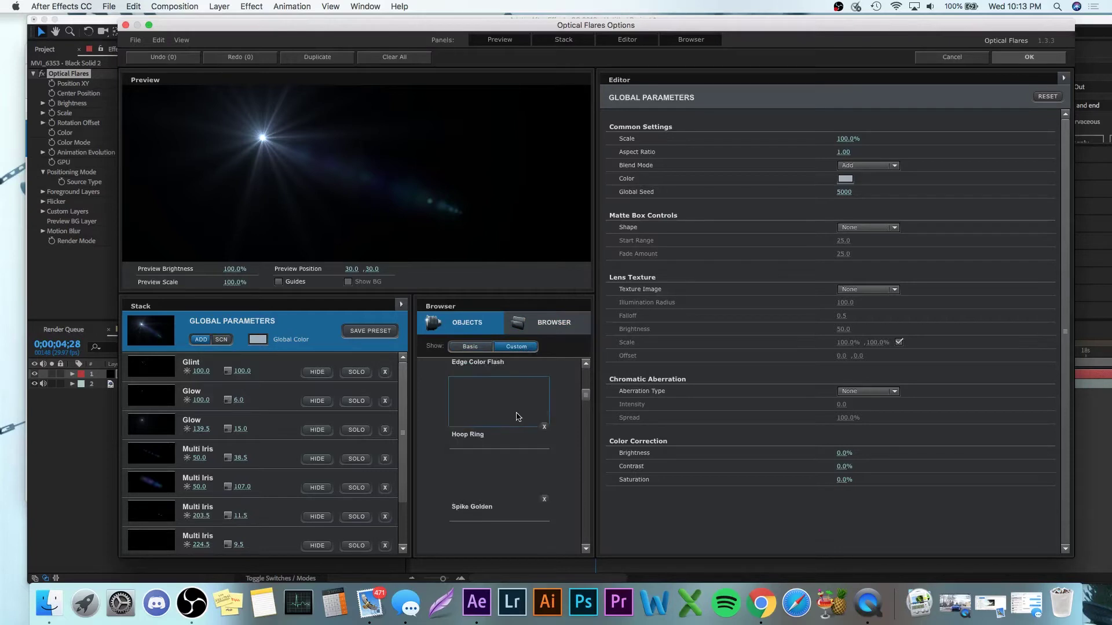
Load the Cloudy Sun flare from the Pro Presets collection
{"action": "left_click", "coordinate": [543, 332]}
{"action": "scroll", "coordinate": [512, 440], "scroll_direction": "down", "scroll_amount": 3}
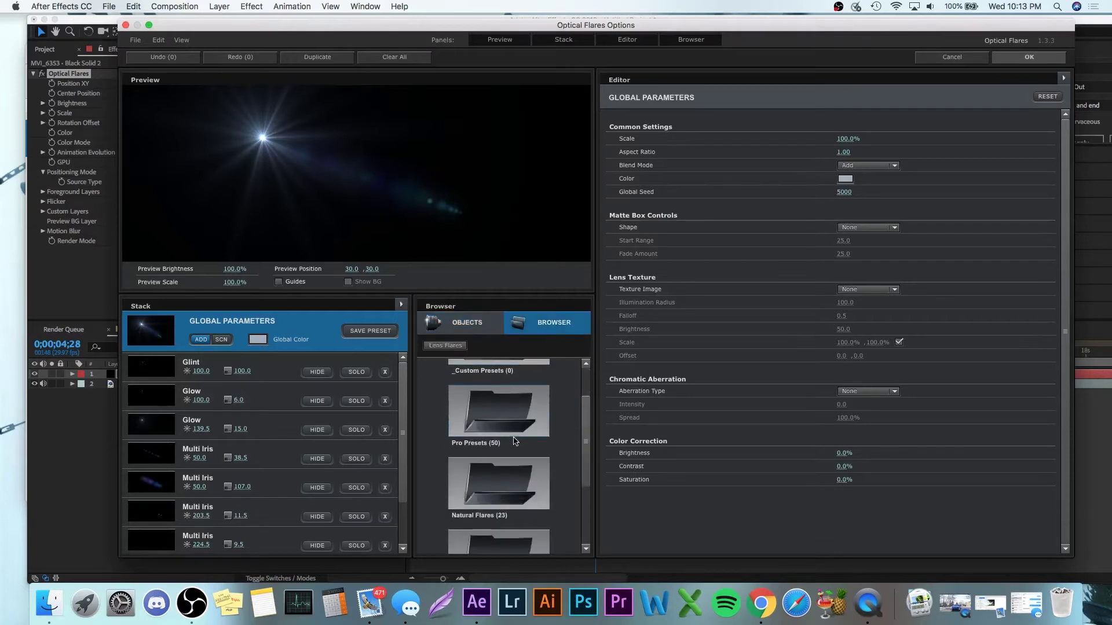
{"action": "double_click", "coordinate": [514, 439]}
{"action": "scroll", "coordinate": [466, 445], "scroll_direction": "down", "scroll_amount": 8}
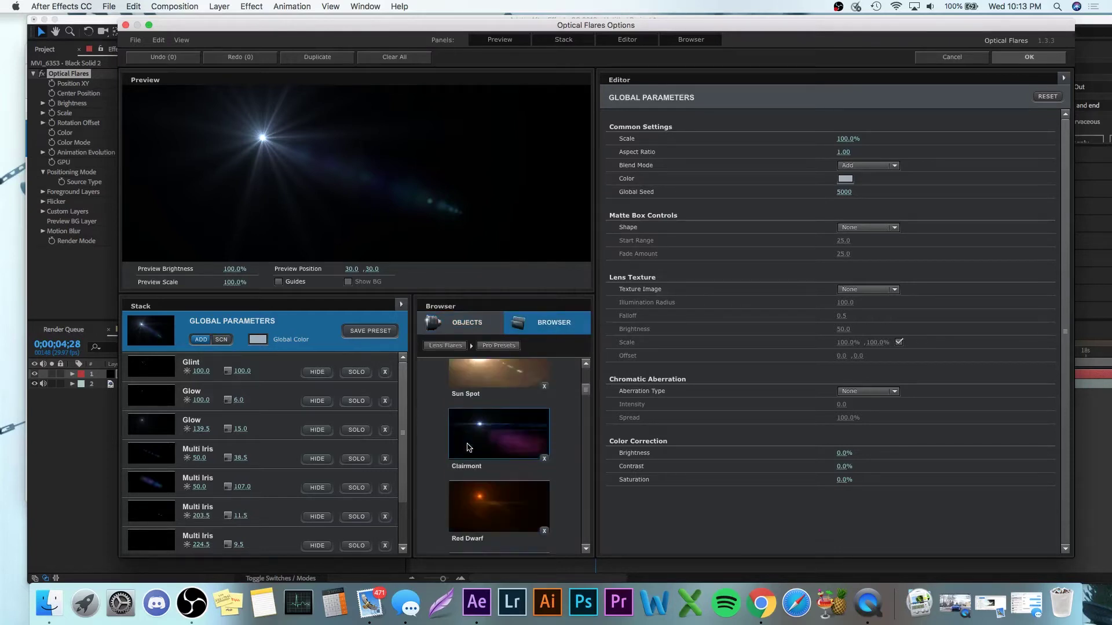
{"action": "scroll", "coordinate": [468, 447], "scroll_direction": "up", "scroll_amount": 2}
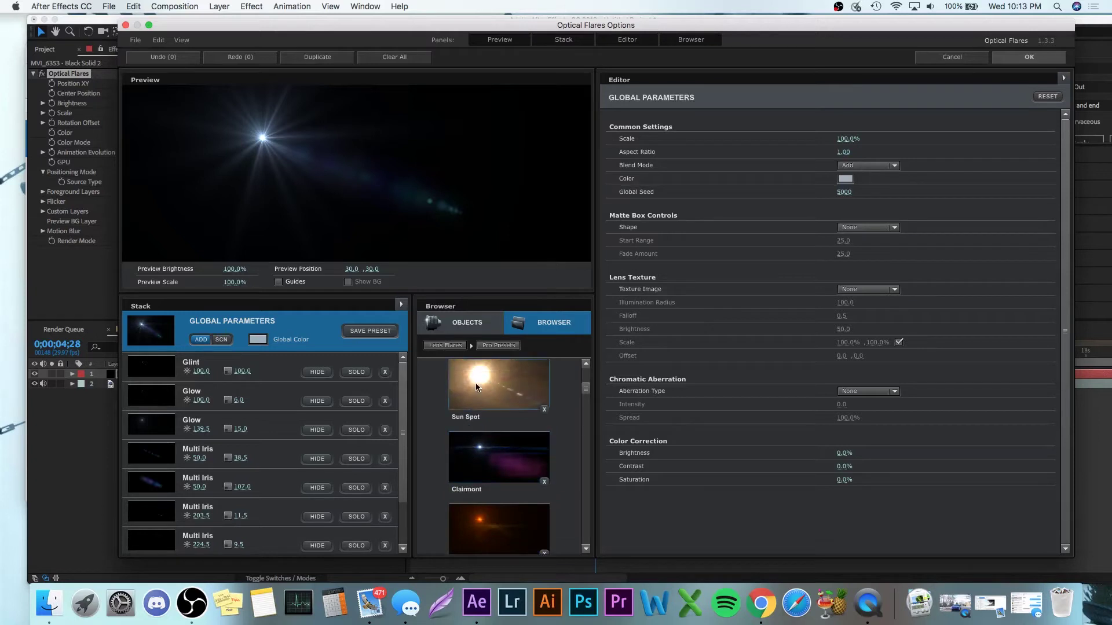
{"action": "scroll", "coordinate": [490, 386], "scroll_direction": "down", "scroll_amount": 1}
{"action": "scroll", "coordinate": [492, 405], "scroll_direction": "down", "scroll_amount": 5}
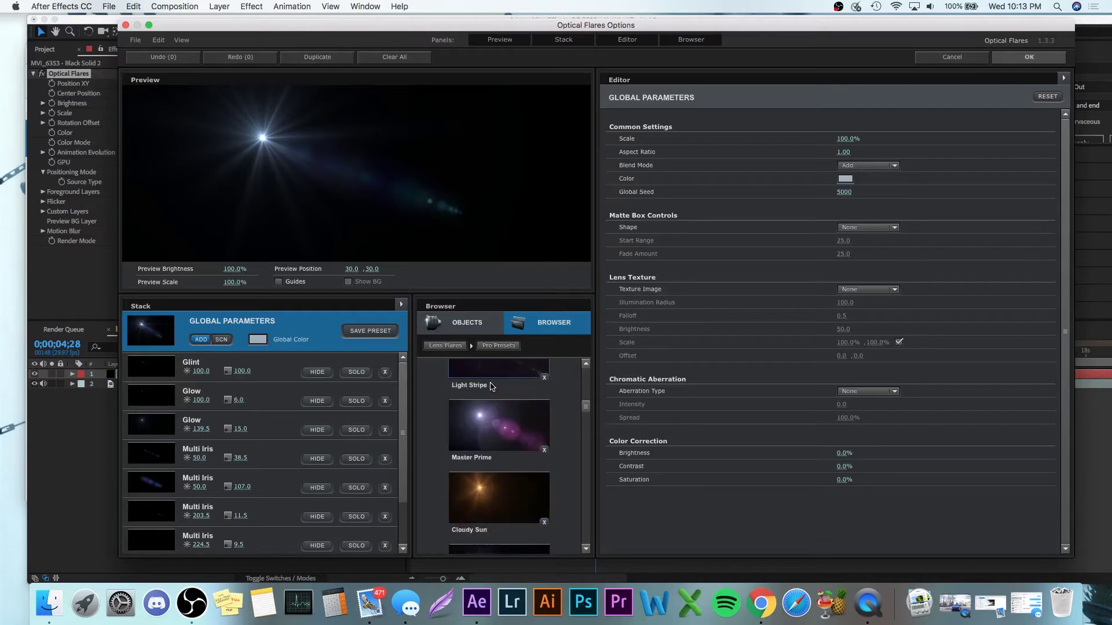
{"action": "left_click", "coordinate": [512, 474]}
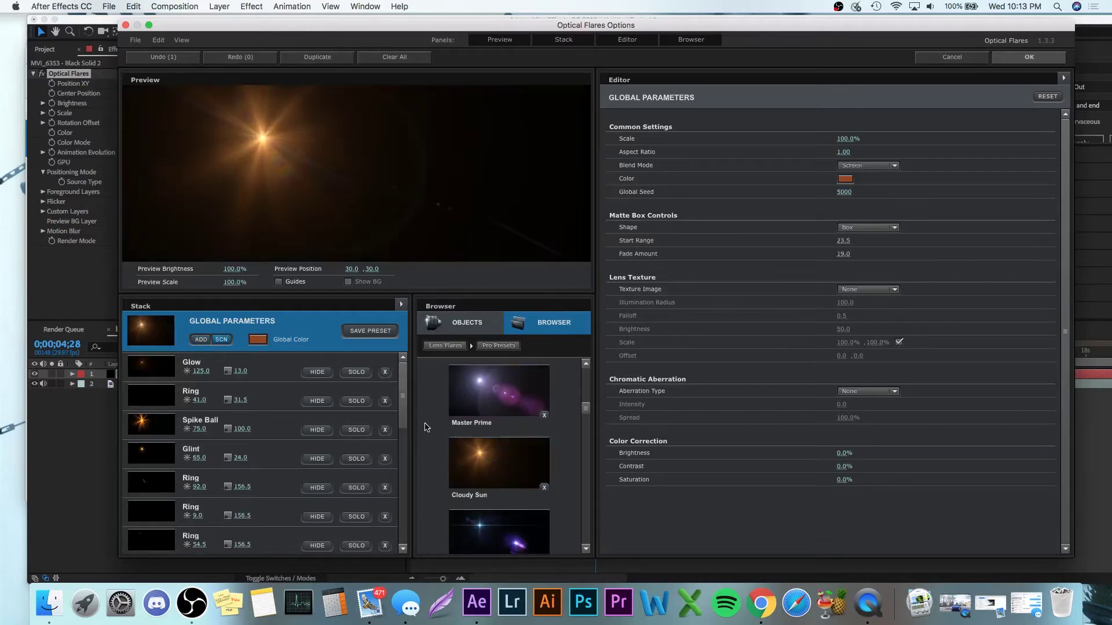
Hide the Glint object in the Cloudy Sun flare's stack
{"action": "scroll", "coordinate": [388, 454], "scroll_direction": "down", "scroll_amount": 1}
{"action": "scroll", "coordinate": [237, 450], "scroll_direction": "down", "scroll_amount": 1}
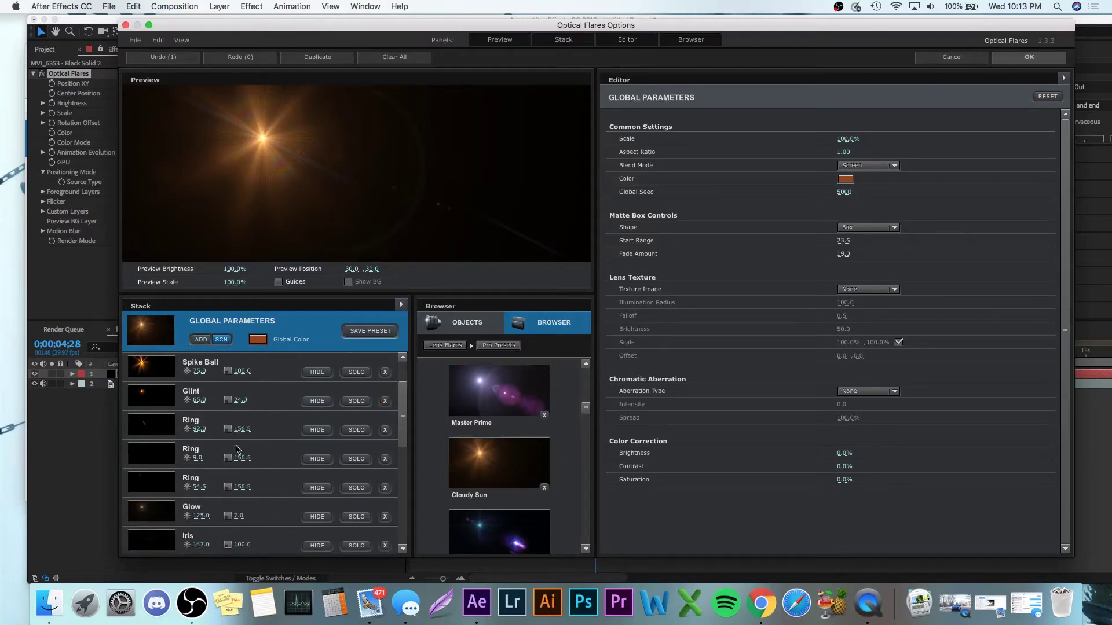
{"action": "left_click", "coordinate": [317, 400]}
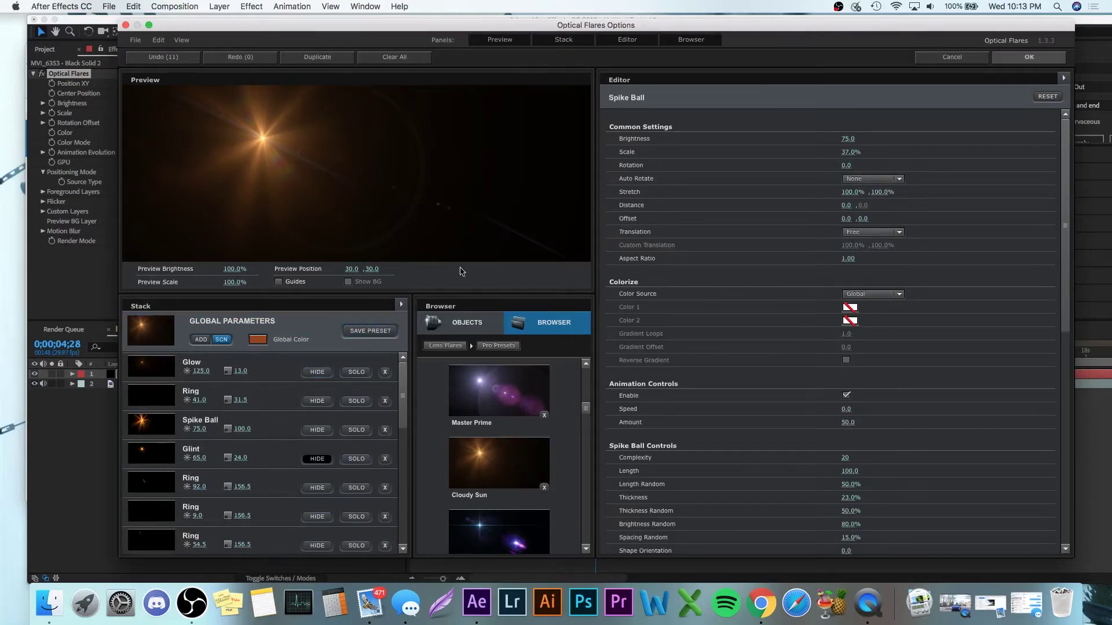
Adjust the Spike Ball object to stretch 75.5% by 59.5%, scale 154% and rotation 6.5, and accept the flare options
{"action": "left_click", "coordinate": [255, 427]}
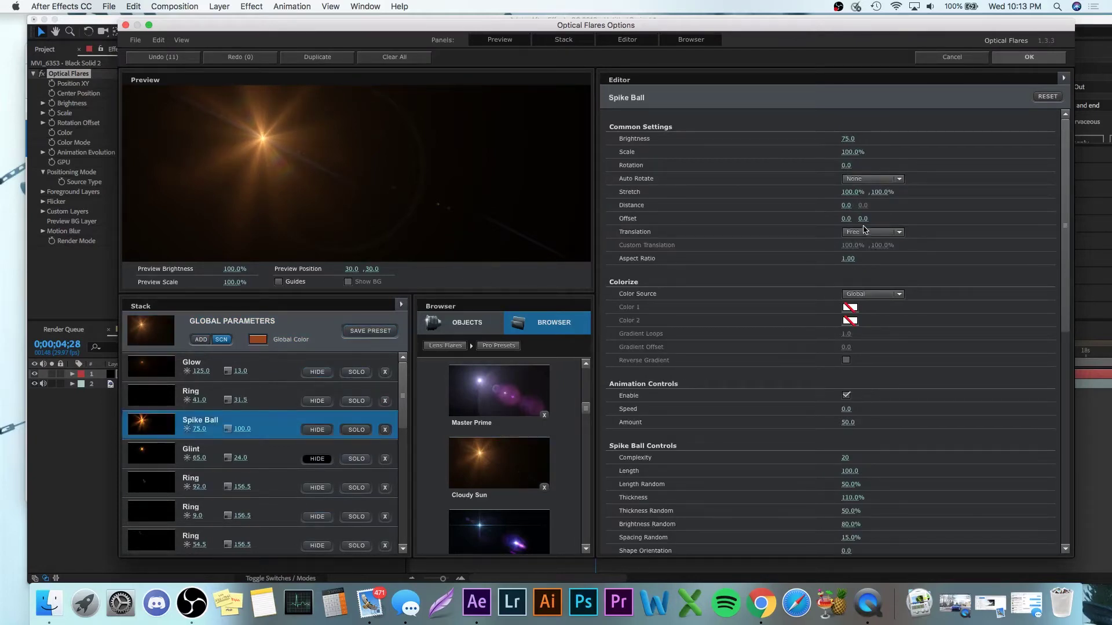
{"action": "left_click_drag", "start_coordinate": [849, 192], "coordinate": [776, 203]}
{"action": "left_click_drag", "start_coordinate": [885, 195], "coordinate": [844, 202]}
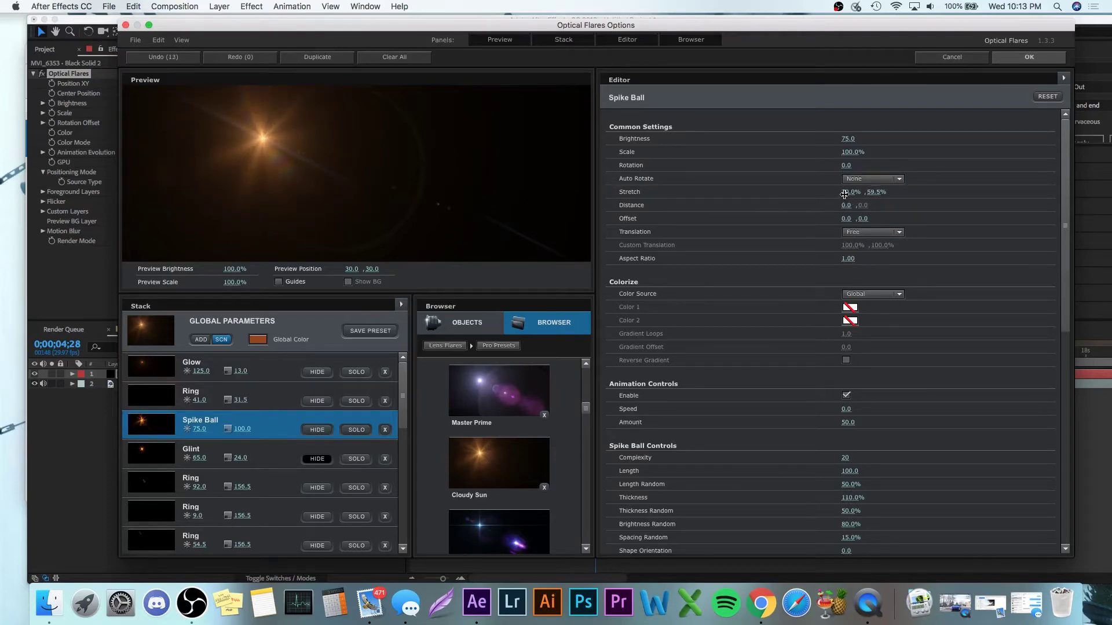
{"action": "left_click_drag", "start_coordinate": [849, 166], "coordinate": [849, 153]}
{"action": "mouse_move", "coordinate": [890, 157]}
{"action": "left_mouse_down"}
{"action": "mouse_move", "coordinate": [928, 156]}
{"action": "mouse_move", "coordinate": [908, 156]}
{"action": "left_mouse_up"}
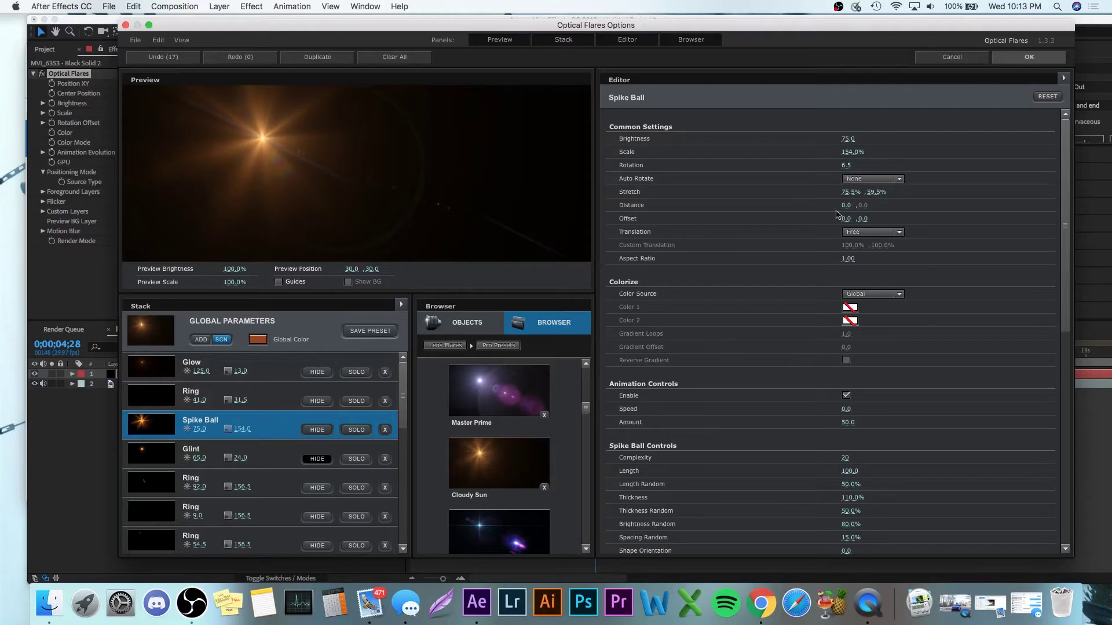
{"action": "left_click", "coordinate": [1027, 58]}
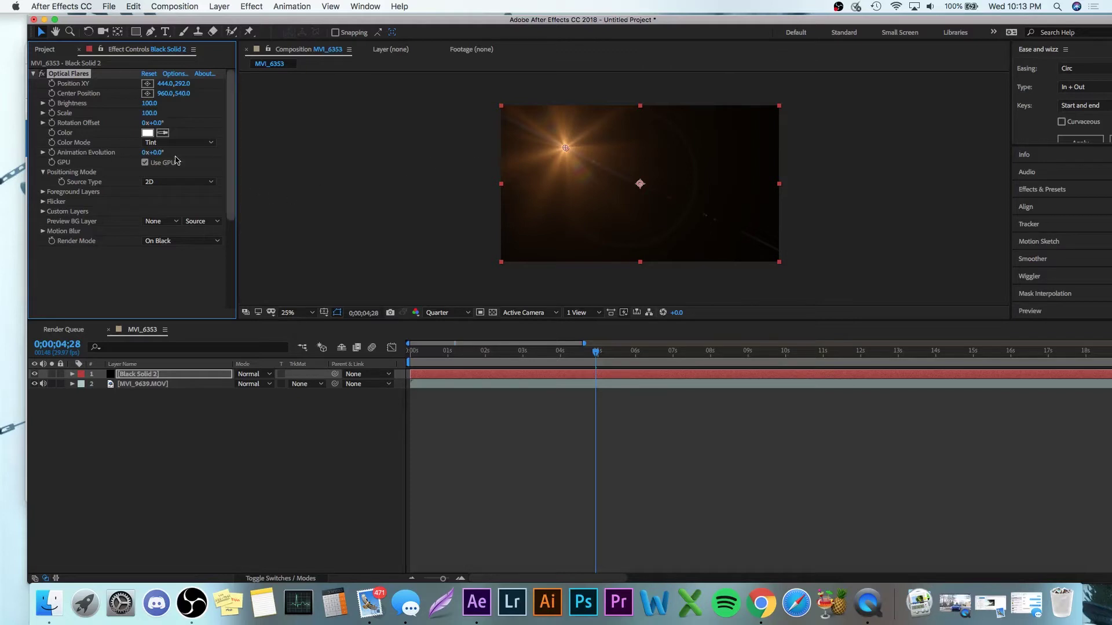
{"action": "left_click", "coordinate": [147, 132]}
{"action": "left_click_drag", "start_coordinate": [175, 182], "coordinate": [174, 220]}
{"action": "left_click_drag", "start_coordinate": [115, 119], "coordinate": [60, 120]}
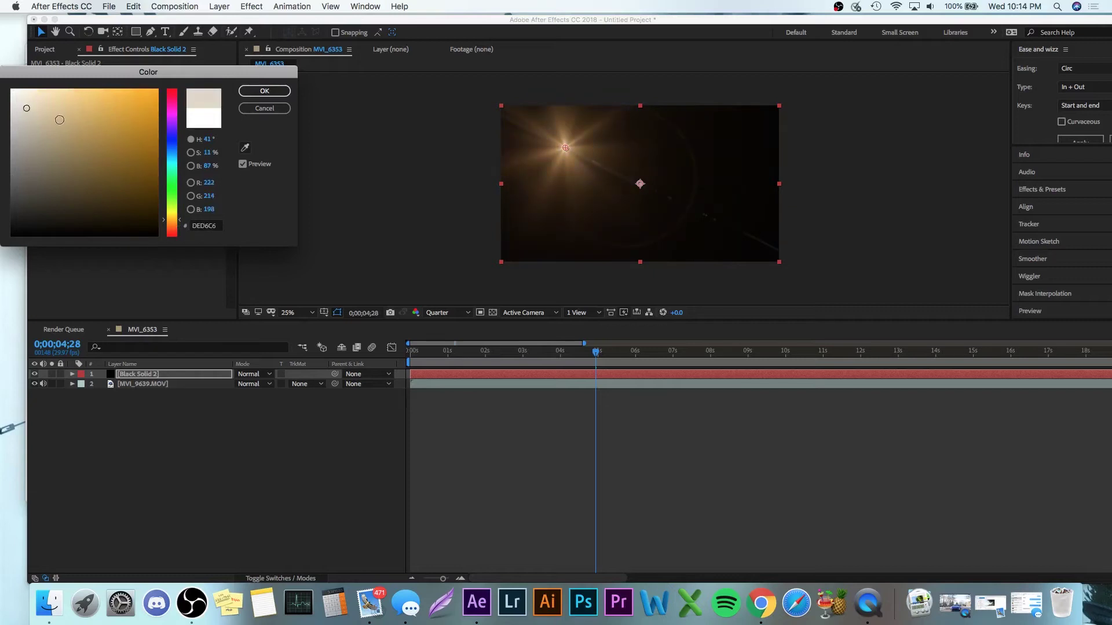
{"action": "left_click", "coordinate": [268, 109]}
Set the black solid's blending mode to Screen, checking the footage at 0;00;03;16
{"action": "left_click_drag", "start_coordinate": [511, 362], "coordinate": [542, 362]}
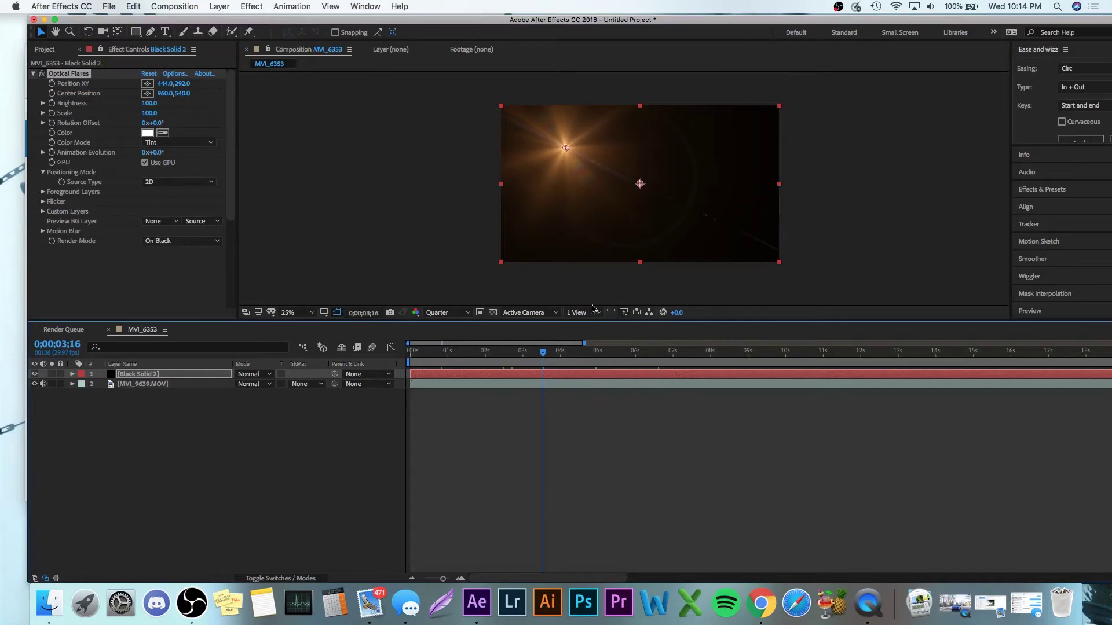
{"action": "left_click", "coordinate": [241, 374]}
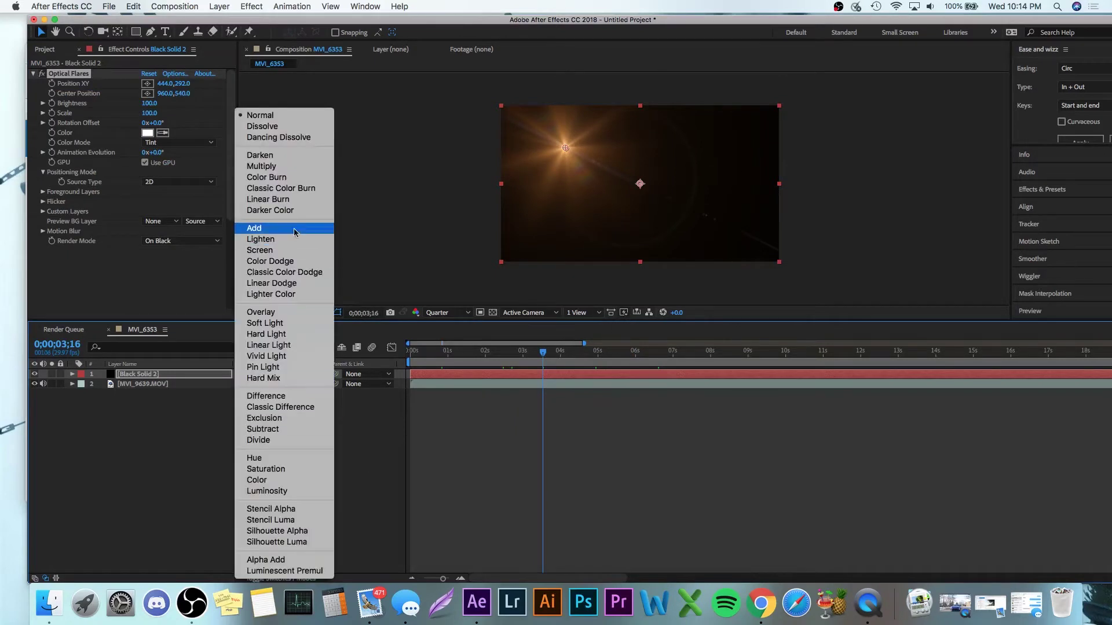
{"action": "left_click", "coordinate": [188, 476]}
{"action": "left_click", "coordinate": [180, 422]}
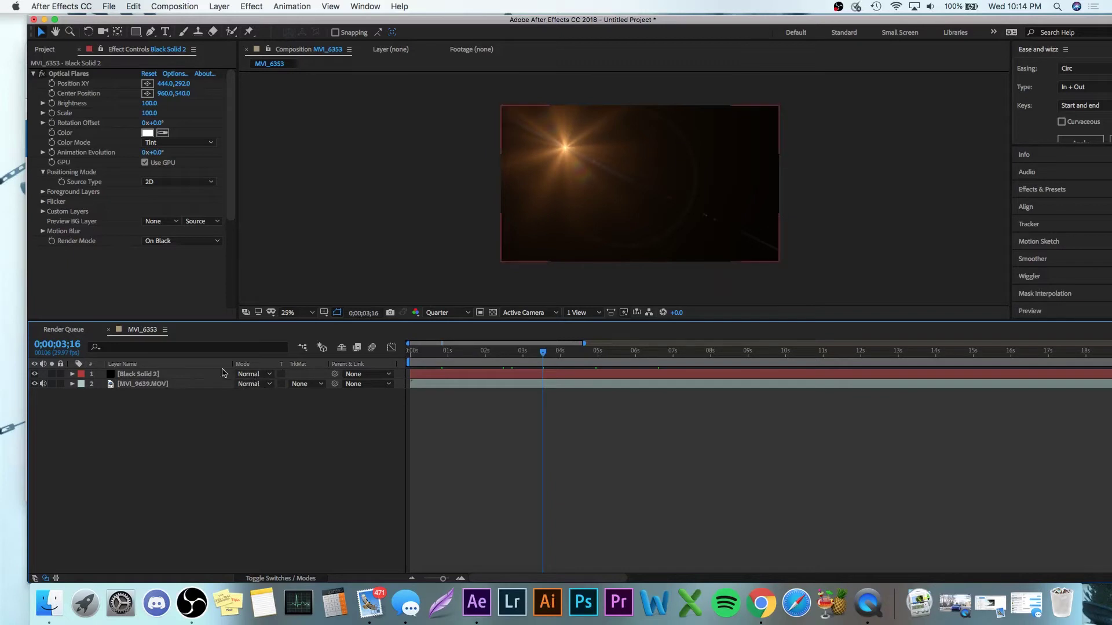
{"action": "left_click", "coordinate": [271, 377]}
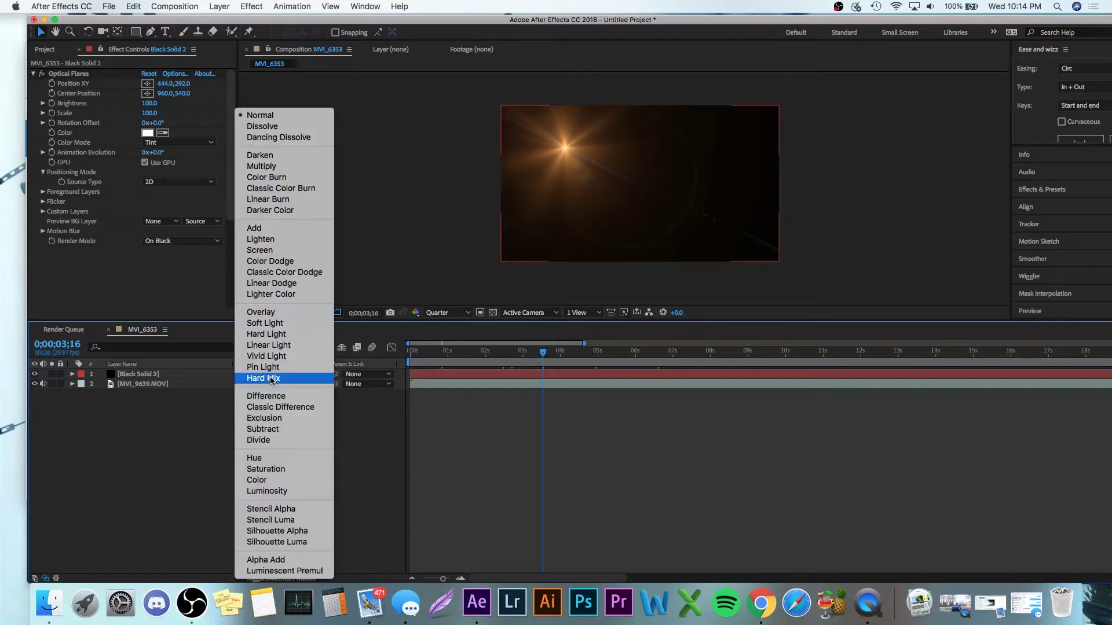
{"action": "left_click", "coordinate": [272, 251]}
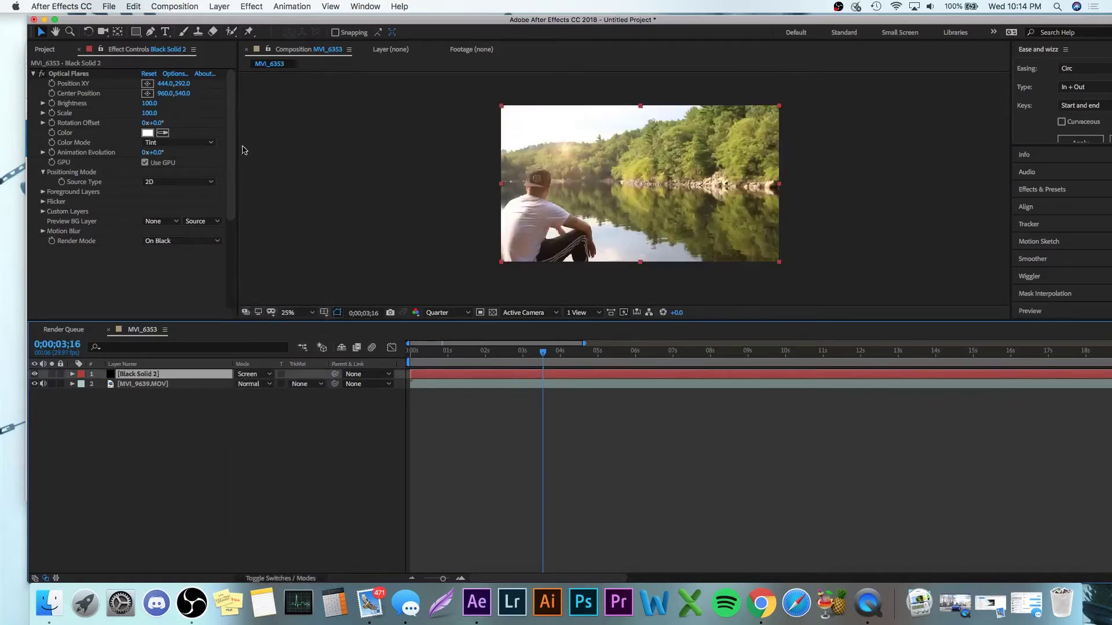
Move the flare's light source outside the frame's left edge, to about -216, 124, at the first frame
{"action": "left_click", "coordinate": [57, 74]}
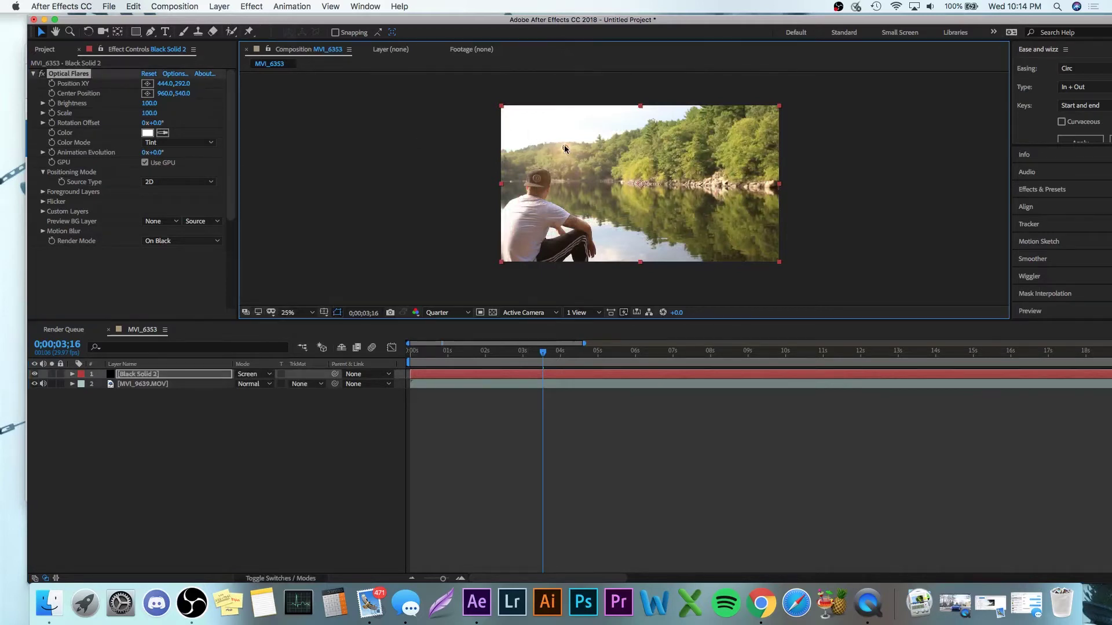
{"action": "left_click_drag", "start_coordinate": [565, 149], "coordinate": [469, 129]}
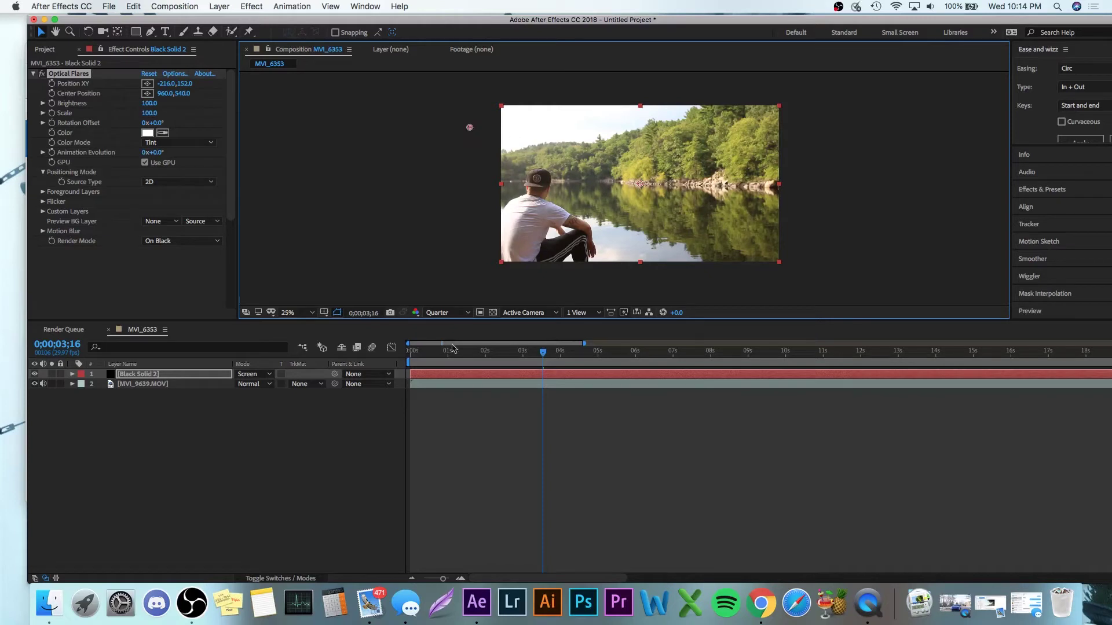
{"action": "left_click", "coordinate": [451, 366]}
{"action": "key", "text": "Home"}
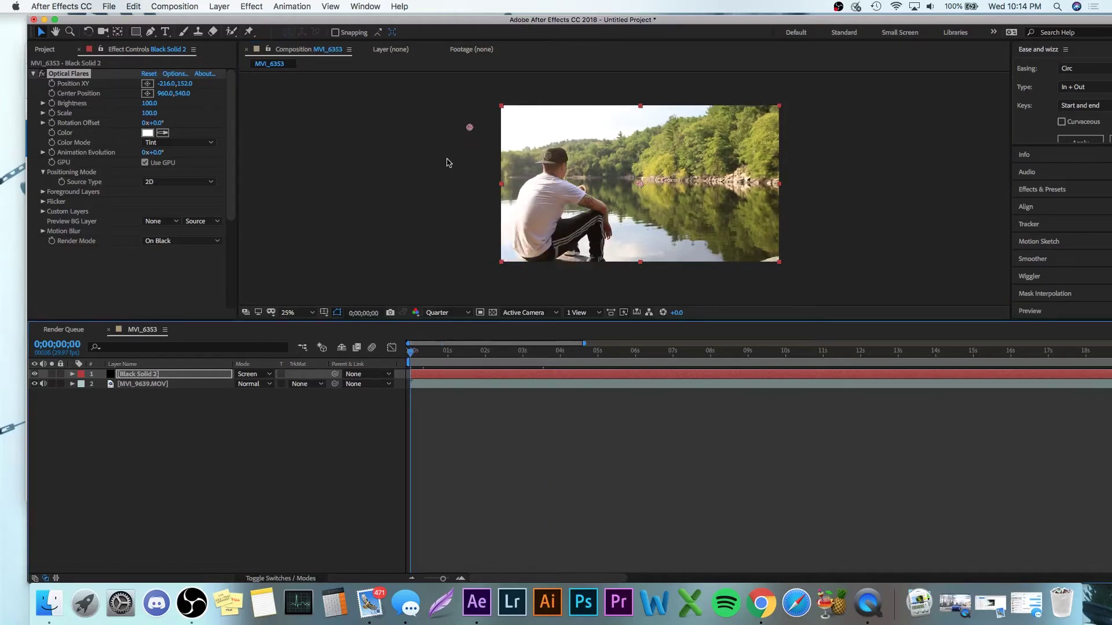
{"action": "left_click_drag", "start_coordinate": [466, 128], "coordinate": [470, 123]}
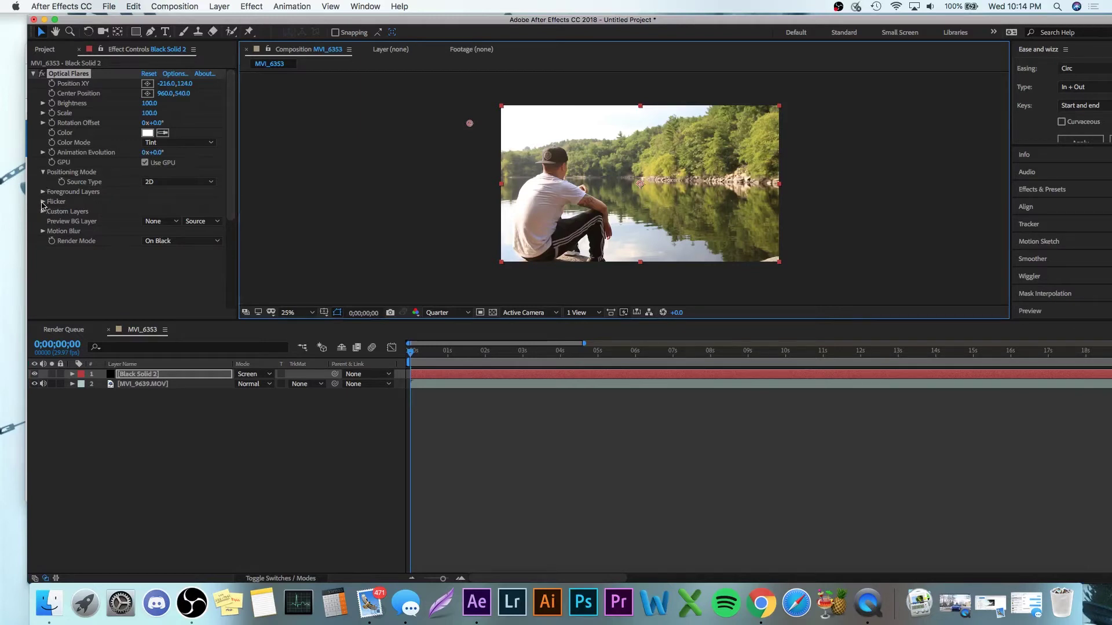
Set the flare's flicker speed to 5 and its amount to 10
{"action": "left_click", "coordinate": [43, 201]}
{"action": "left_click", "coordinate": [145, 222]}
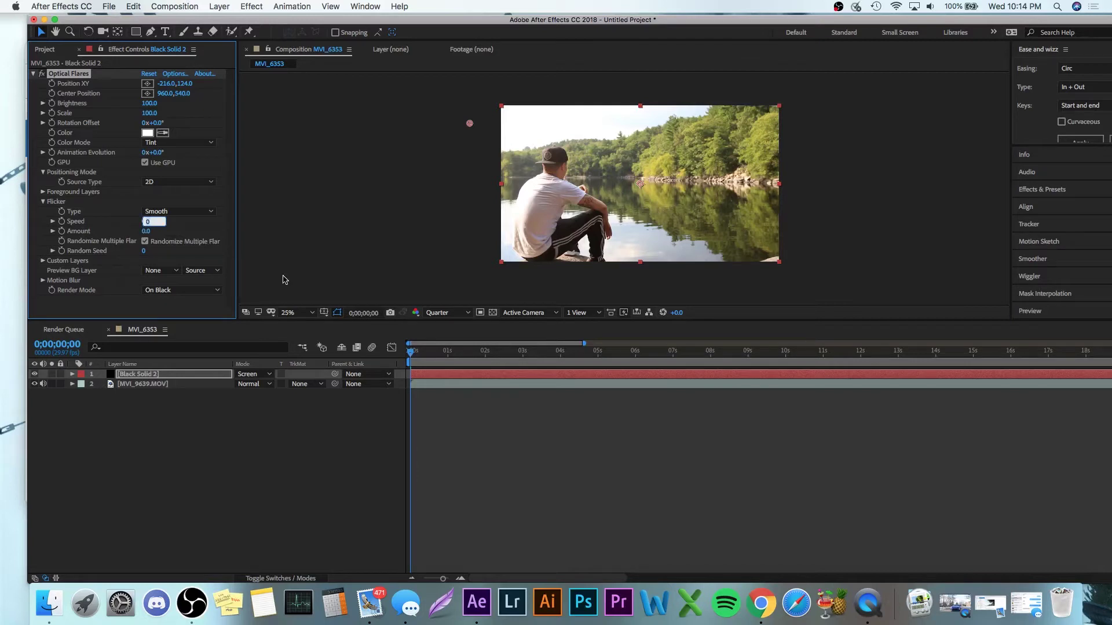
{"action": "type", "text": "5"}
{"action": "key", "text": "Return"}
{"action": "left_click", "coordinate": [146, 231]}
{"action": "type", "text": "10"}
{"action": "key", "text": "Return"}
Start keyframing the flare's Position XY, Brightness and Rotation Offset at the first frame and reveal the layer's keyframes
{"action": "left_click", "coordinate": [51, 103]}
{"action": "left_click_drag", "start_coordinate": [473, 352], "coordinate": [920, 355]}
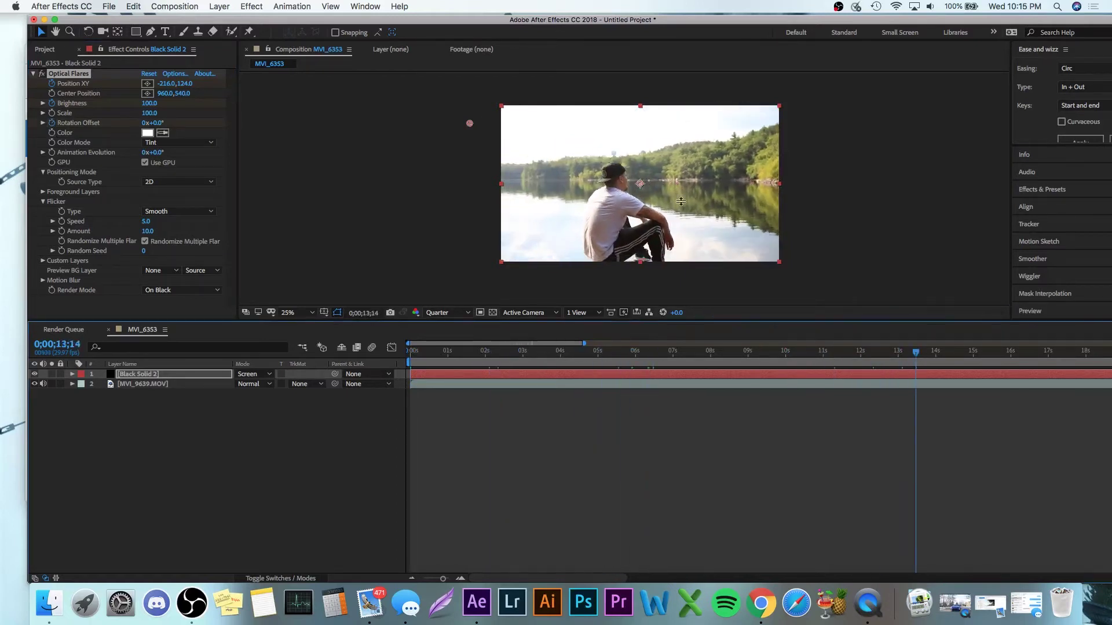
{"action": "left_click_drag", "start_coordinate": [1027, 352], "coordinate": [289, 359]}
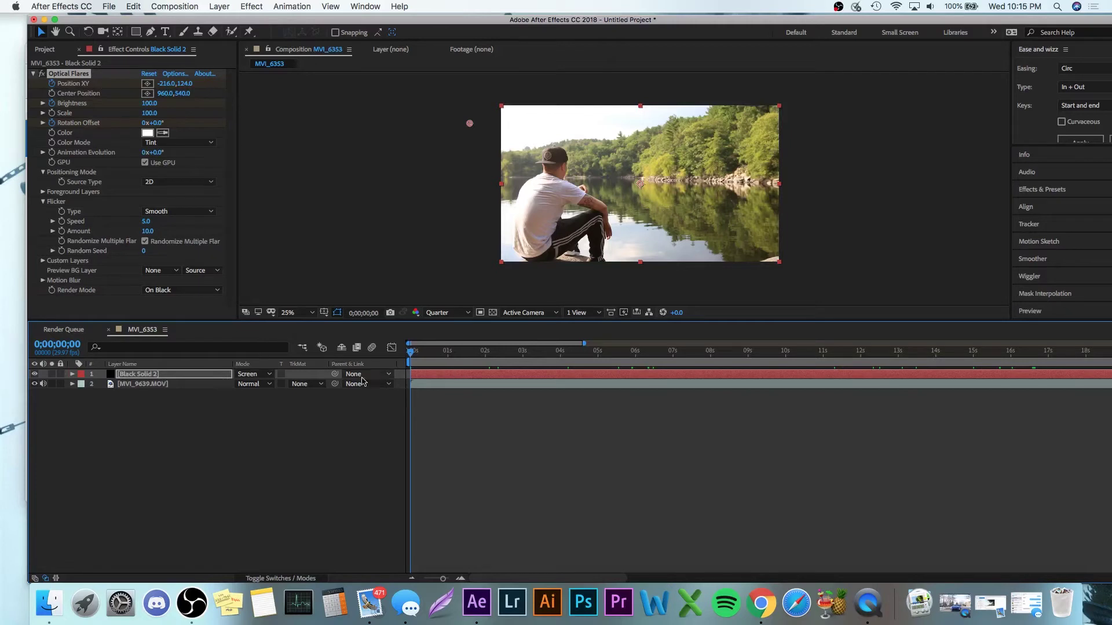
{"action": "key", "text": "u"}
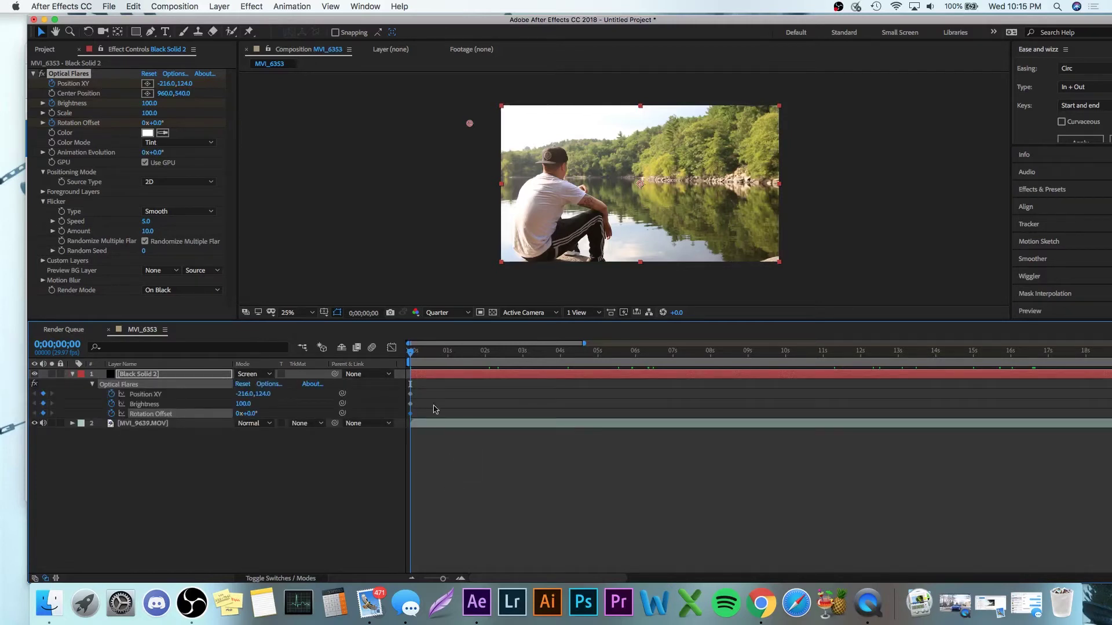
Trim the start of MVI_9639.MOV at 0;00;06;07, shift the clip to the composition's start and return to the first frame
{"action": "left_click_drag", "start_coordinate": [417, 359], "coordinate": [644, 351]}
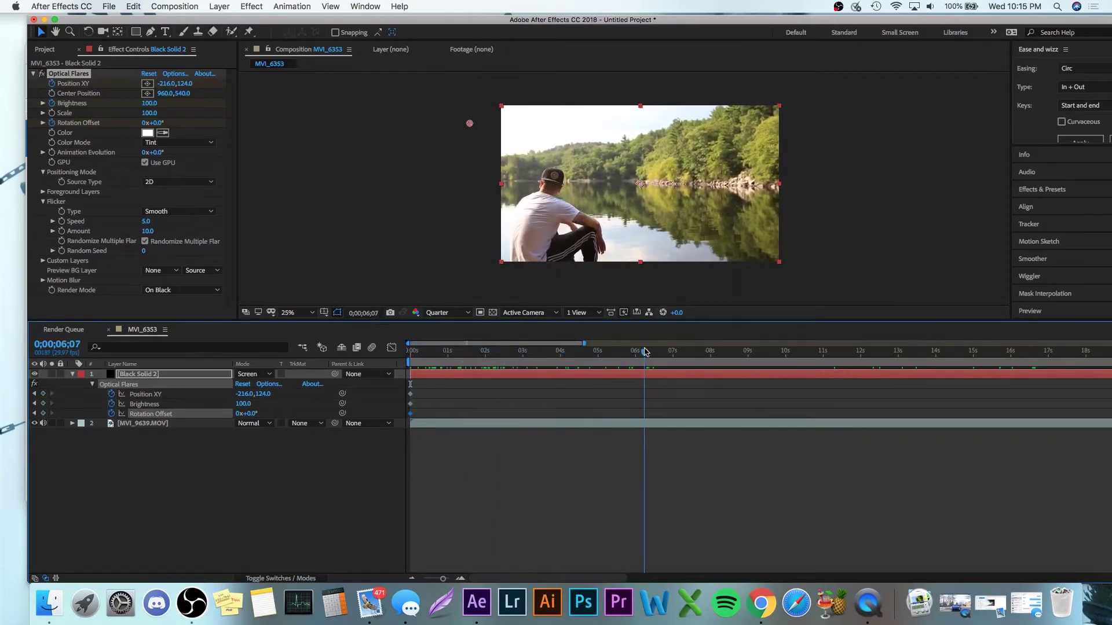
{"action": "left_click", "coordinate": [655, 430]}
{"action": "key", "text": "alt+bracketleft"}
{"action": "left_click_drag", "start_coordinate": [649, 429], "coordinate": [420, 431]}
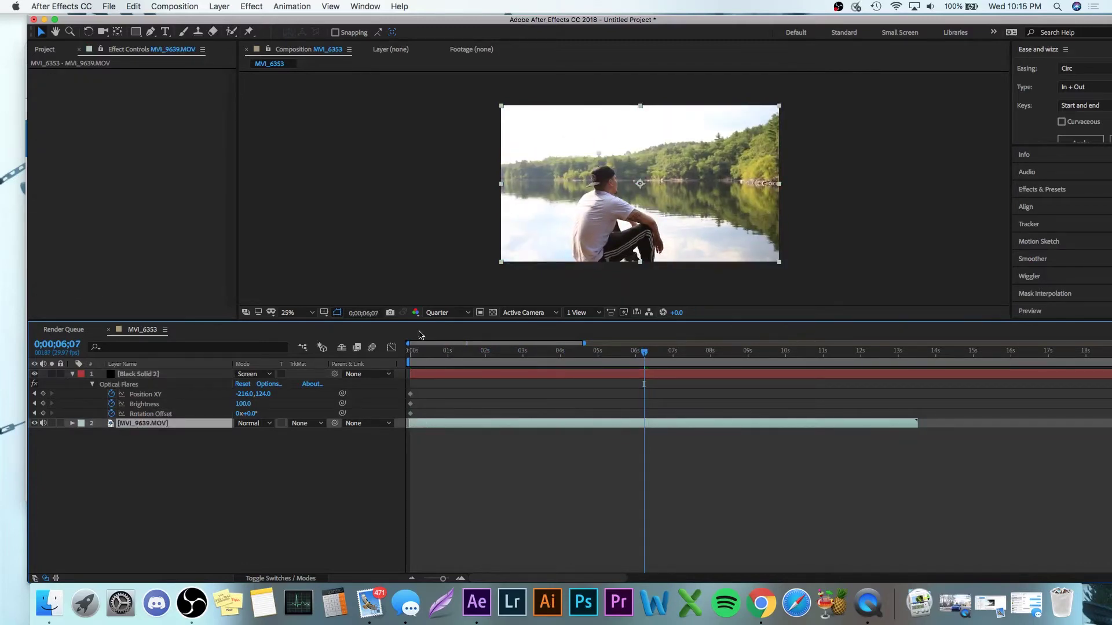
{"action": "left_click_drag", "start_coordinate": [414, 356], "coordinate": [332, 380]}
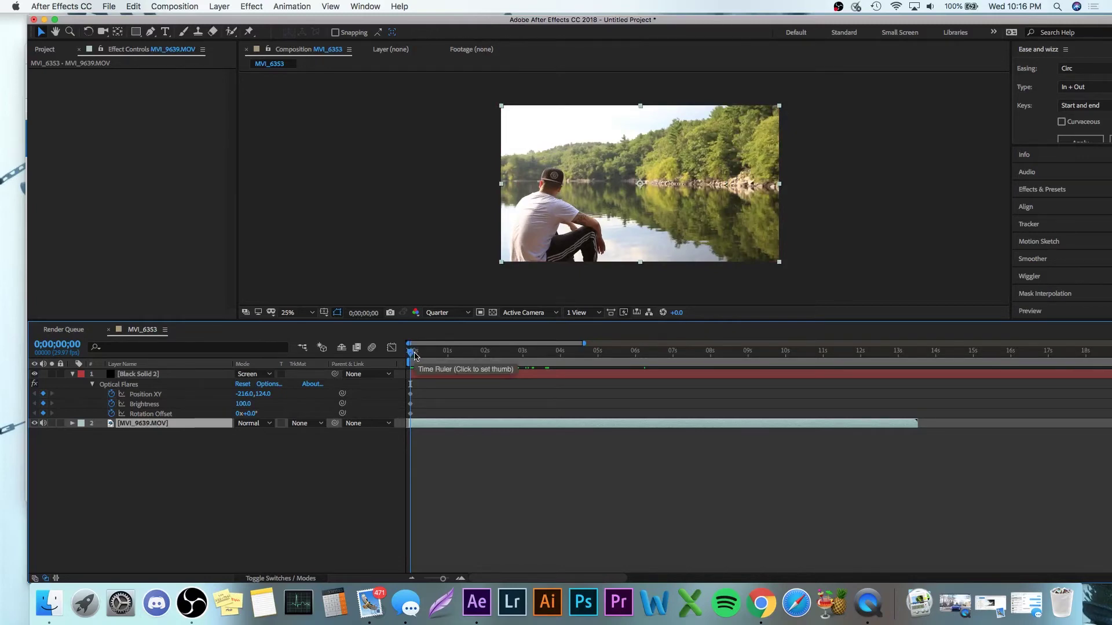
Keyframe the flare's light source at about -20, 216 at 0;00;01;14
{"action": "left_click_drag", "start_coordinate": [414, 355], "coordinate": [465, 355]}
{"action": "left_click", "coordinate": [428, 378]}
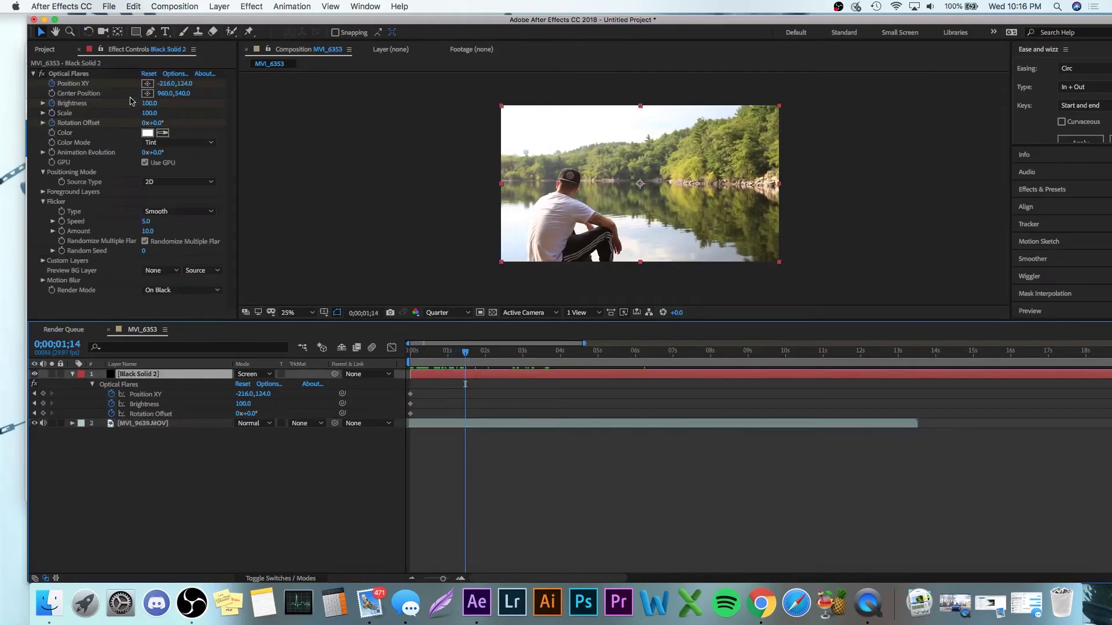
{"action": "left_click", "coordinate": [84, 85]}
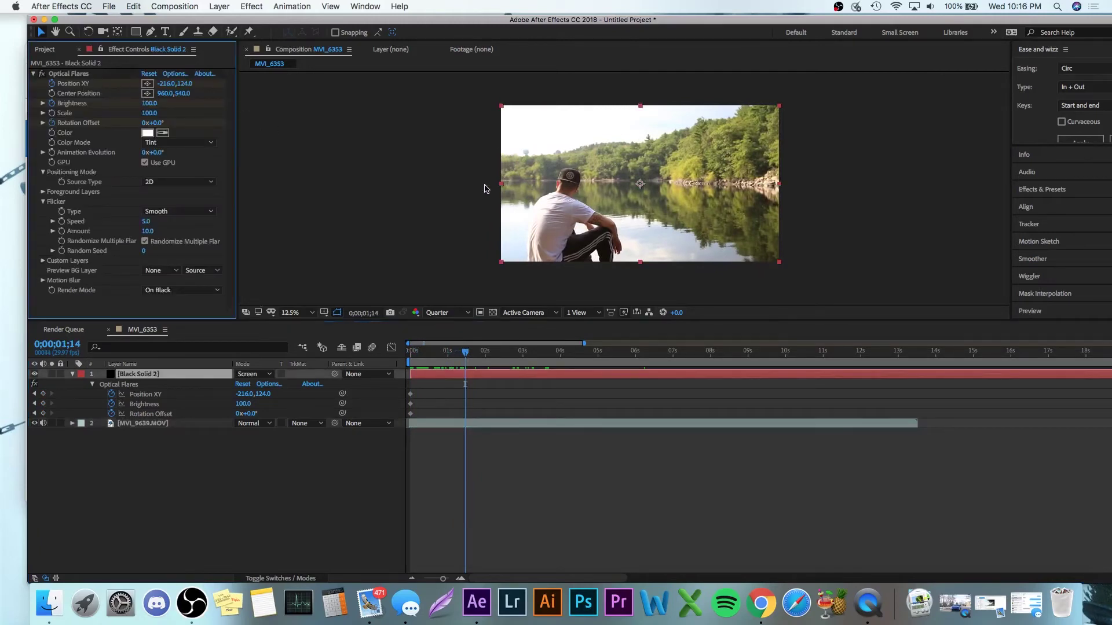
{"action": "left_click", "coordinate": [75, 75]}
{"action": "left_click_drag", "start_coordinate": [469, 124], "coordinate": [497, 138]}
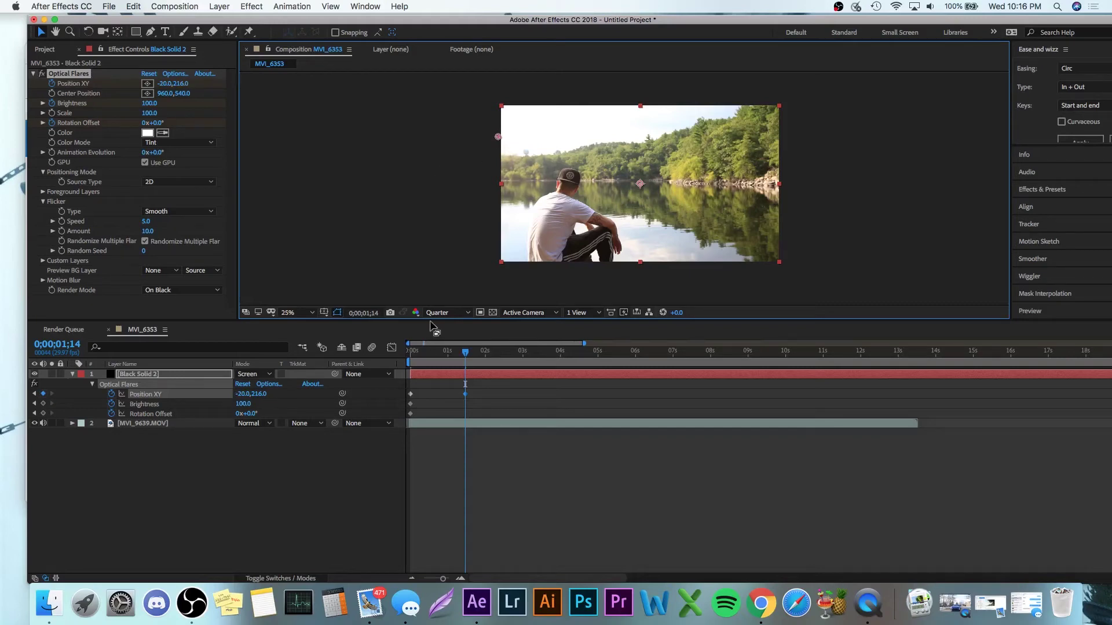
Set the flare's brightness keyframe at the first frame to 150
{"action": "key", "text": "Home"}
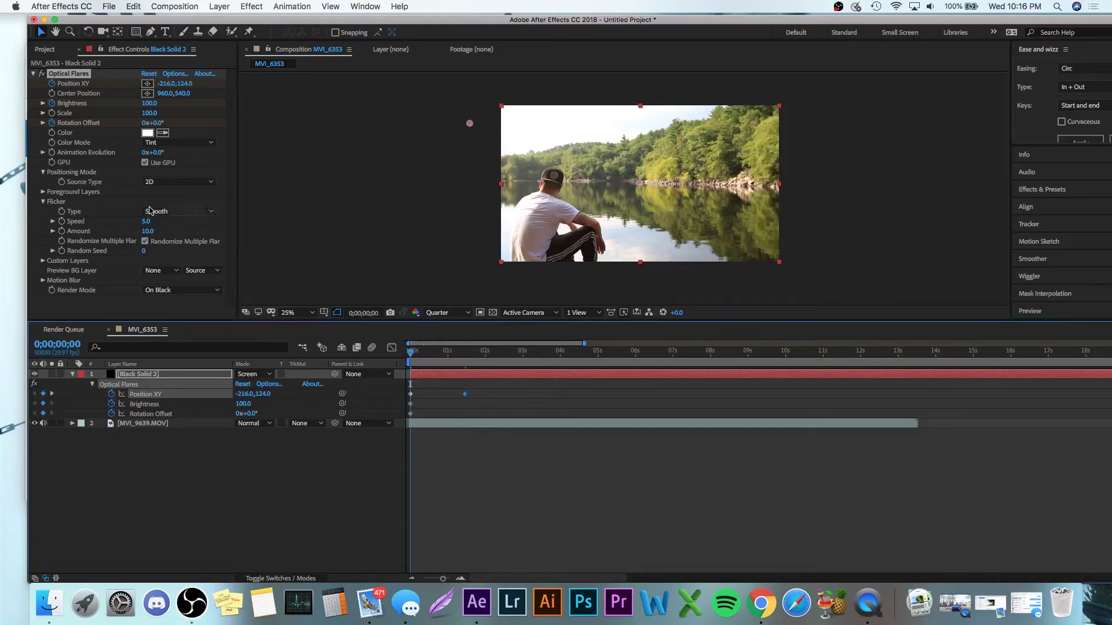
{"action": "left_click", "coordinate": [148, 103]}
{"action": "type", "text": "150"}
{"action": "key", "text": "Return"}
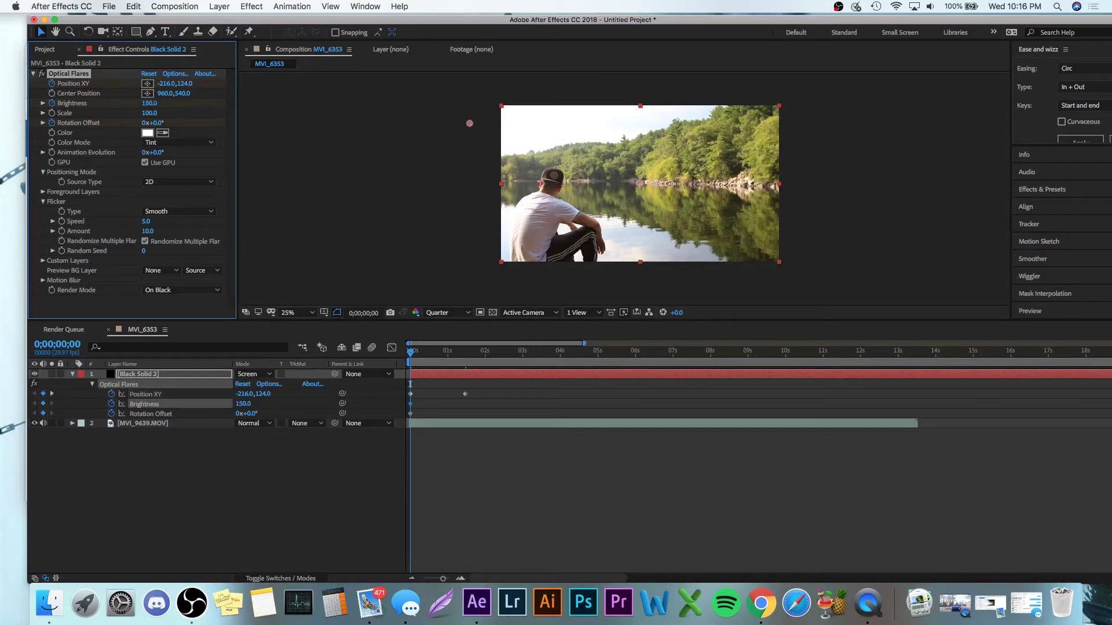
Keyframe the flare's light source at about -48, 284 at 0;00;04;22 and about 60, 372 at 0;00;08;22
{"action": "left_click_drag", "start_coordinate": [443, 351], "coordinate": [588, 352]}
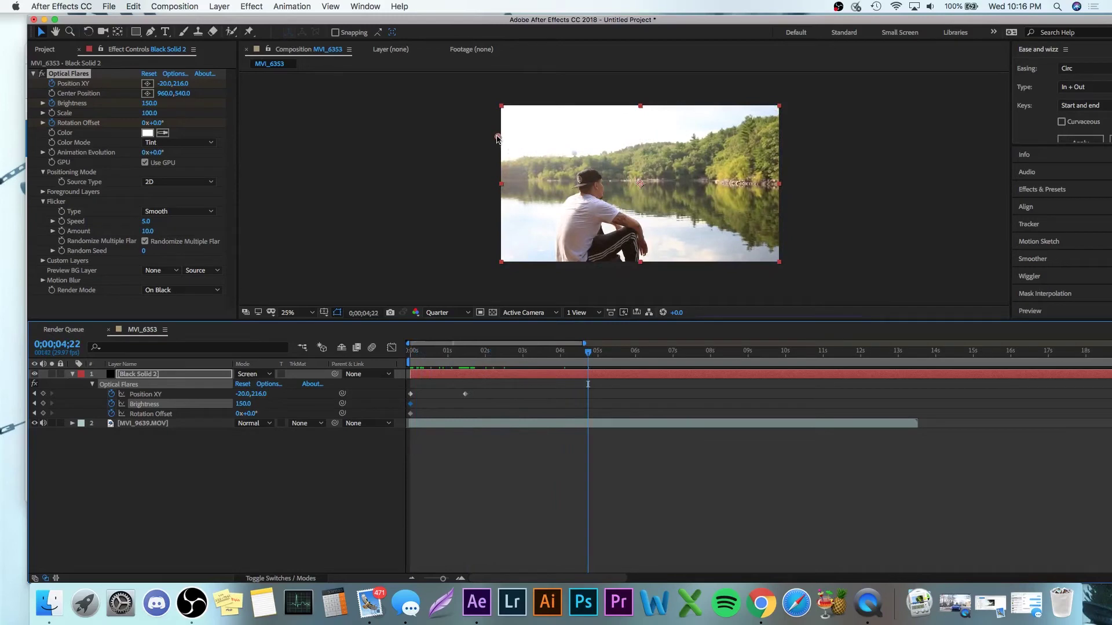
{"action": "left_click_drag", "start_coordinate": [497, 138], "coordinate": [493, 148]}
{"action": "left_click_drag", "start_coordinate": [564, 354], "coordinate": [738, 355]}
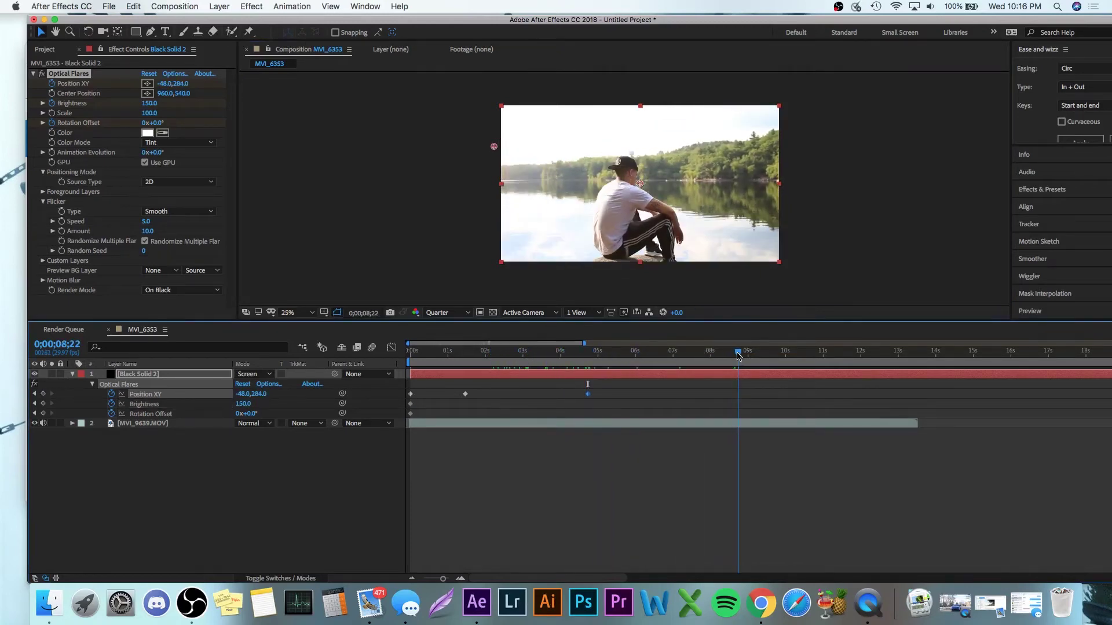
{"action": "left_click_drag", "start_coordinate": [494, 148], "coordinate": [509, 161]}
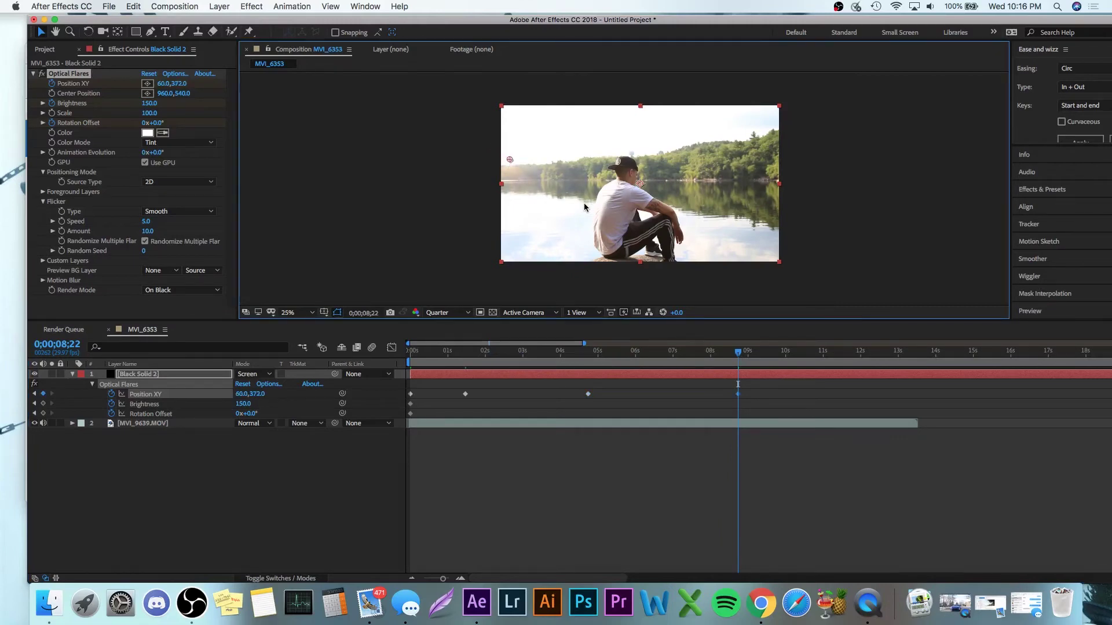
Keyframe the flare's light source at about 208, 396 at 0;00;10;06 and about 344, 380 at 0;00;11;01
{"action": "left_click_drag", "start_coordinate": [589, 354], "coordinate": [739, 367]}
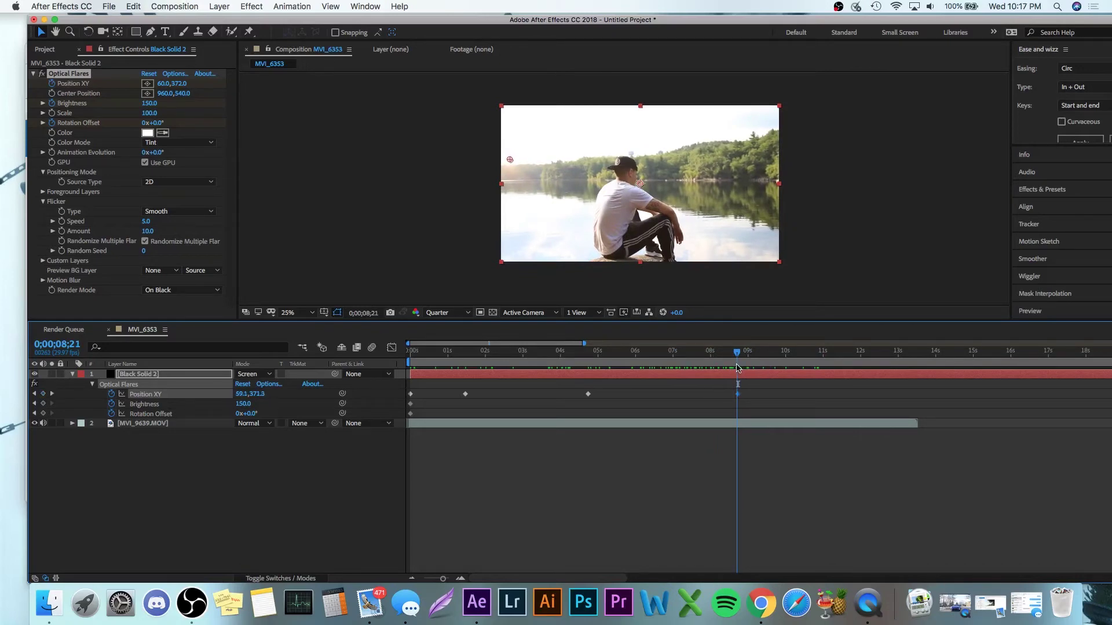
{"action": "left_click_drag", "start_coordinate": [738, 368], "coordinate": [794, 366]}
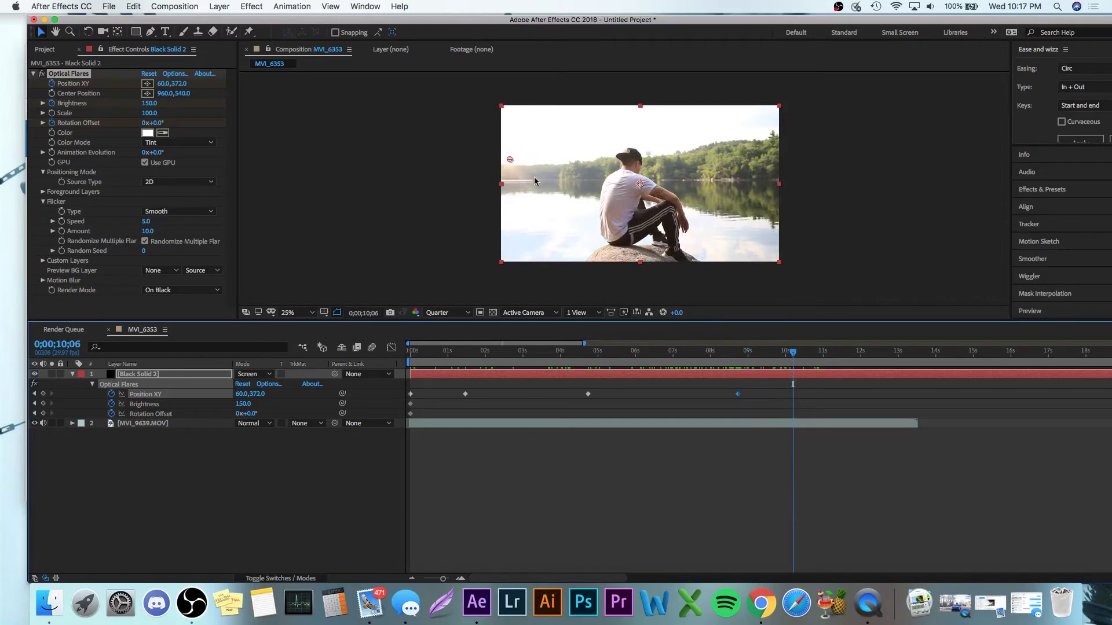
{"action": "left_click_drag", "start_coordinate": [511, 161], "coordinate": [529, 165]}
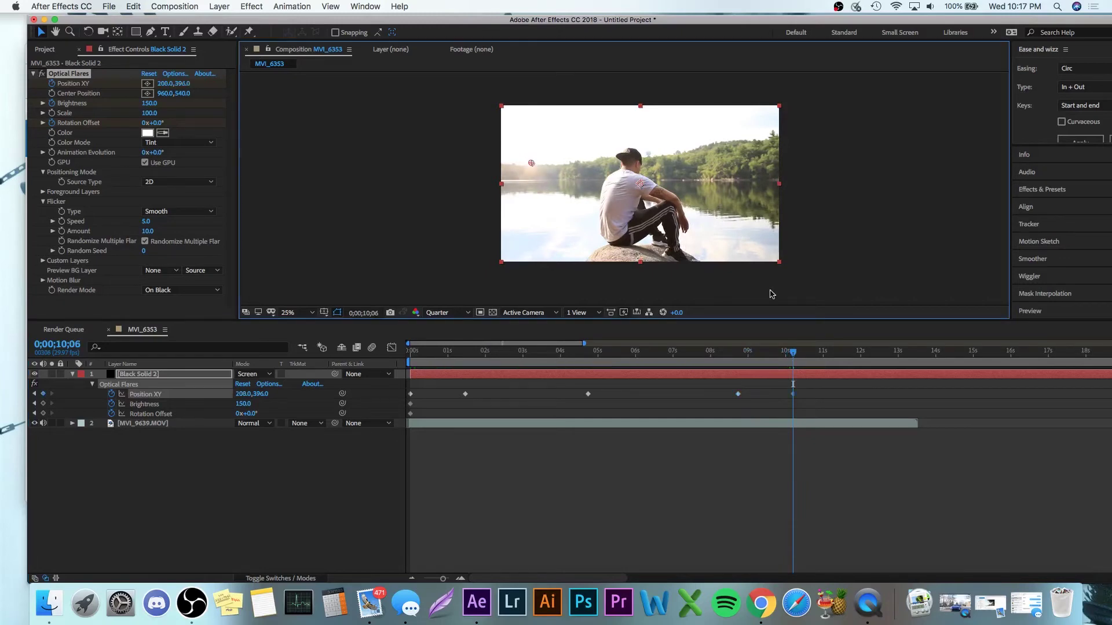
{"action": "left_click_drag", "start_coordinate": [802, 354], "coordinate": [826, 363]}
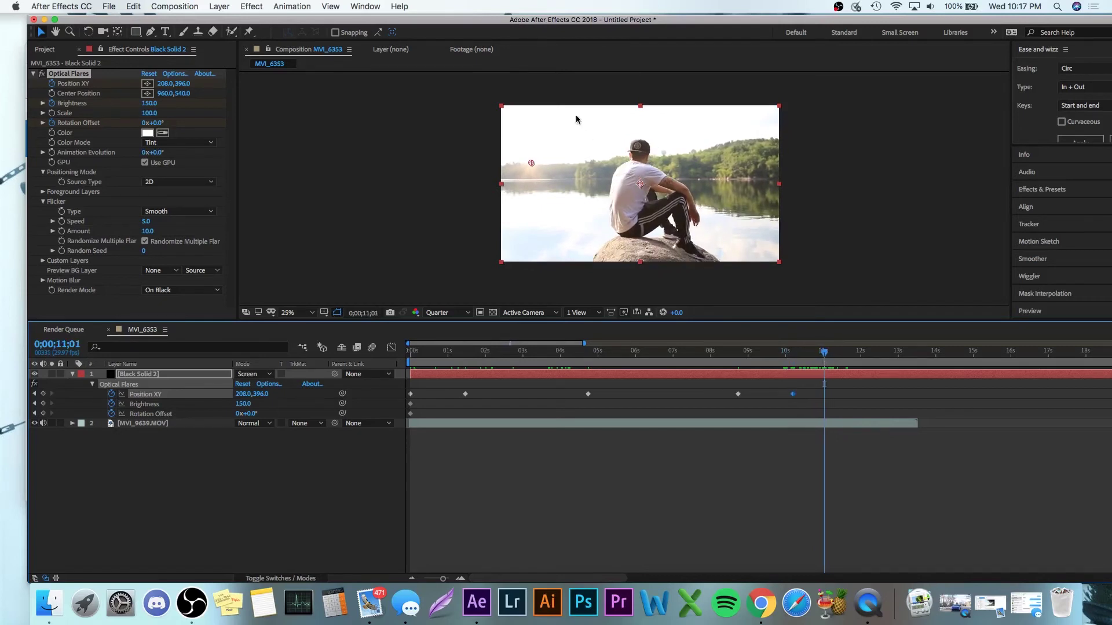
{"action": "left_click_drag", "start_coordinate": [531, 163], "coordinate": [550, 162]}
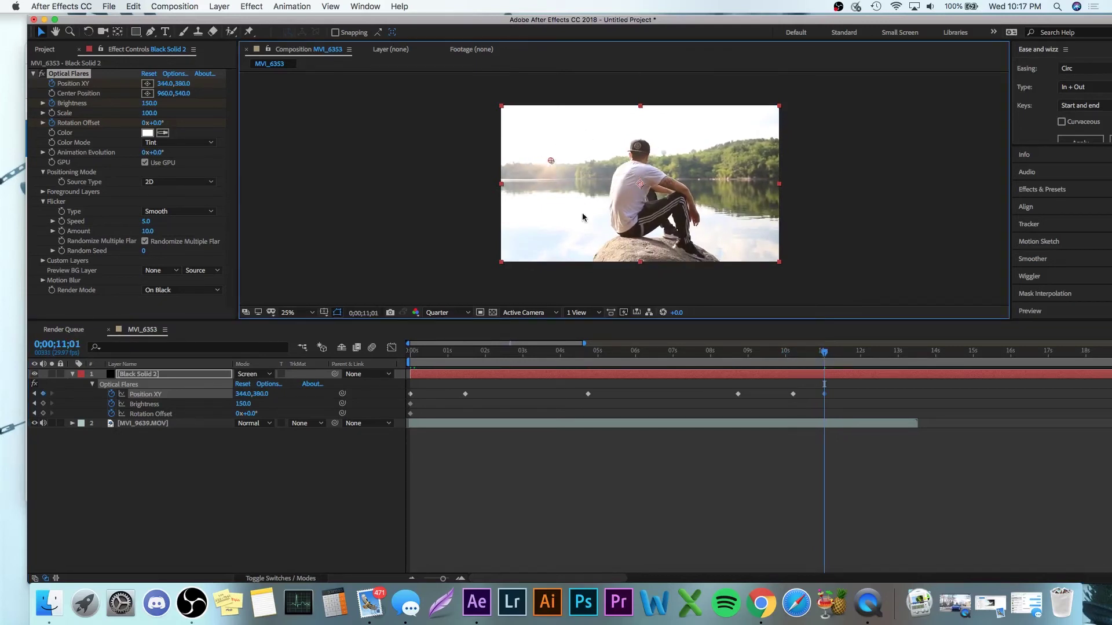
Preview the flare animation from the first frame, deselect the layer and return to the start
{"action": "left_click_drag", "start_coordinate": [633, 354], "coordinate": [385, 359]}
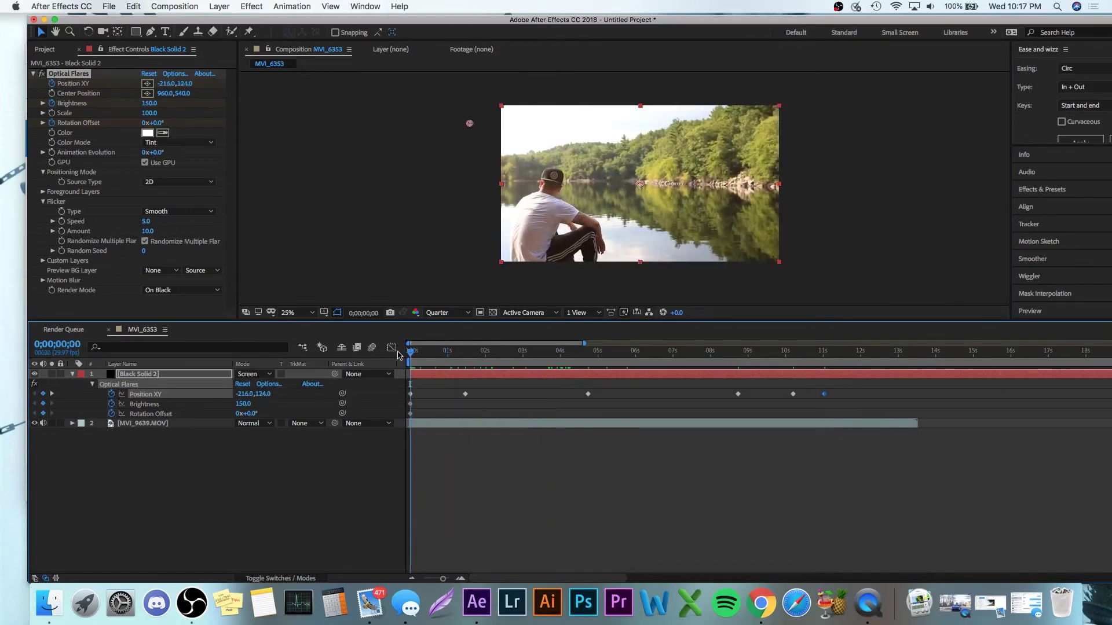
{"action": "key", "text": "space"}
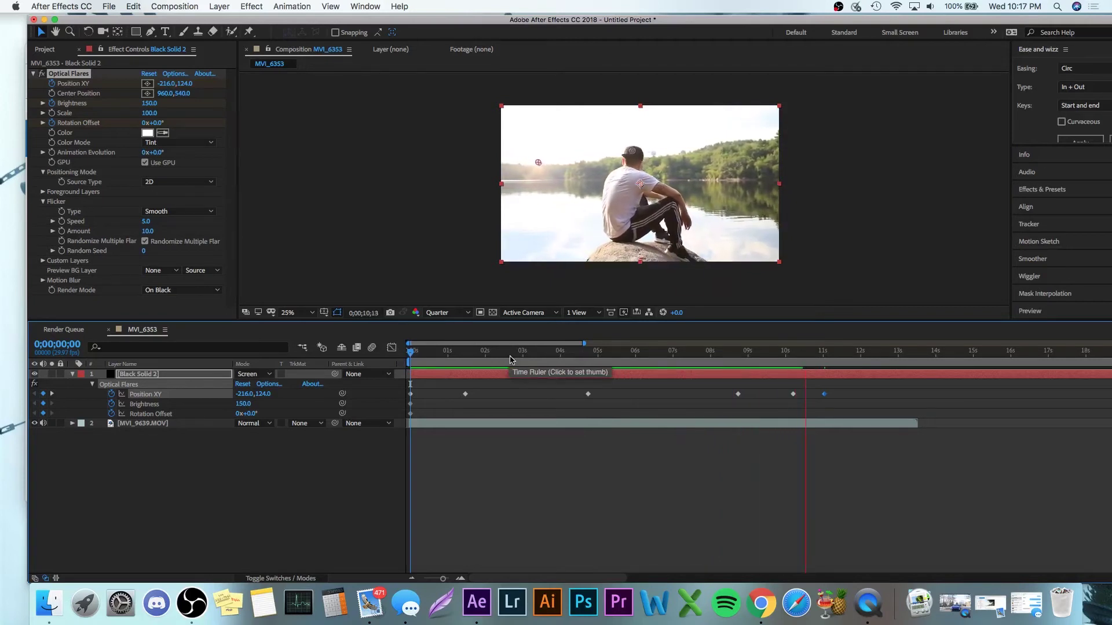
{"action": "mouse_move", "coordinate": [636, 362]}
{"action": "left_mouse_down"}
{"action": "mouse_move", "coordinate": [582, 364]}
{"action": "mouse_move", "coordinate": [642, 363]}
{"action": "left_mouse_up"}
{"action": "left_click", "coordinate": [411, 206]}
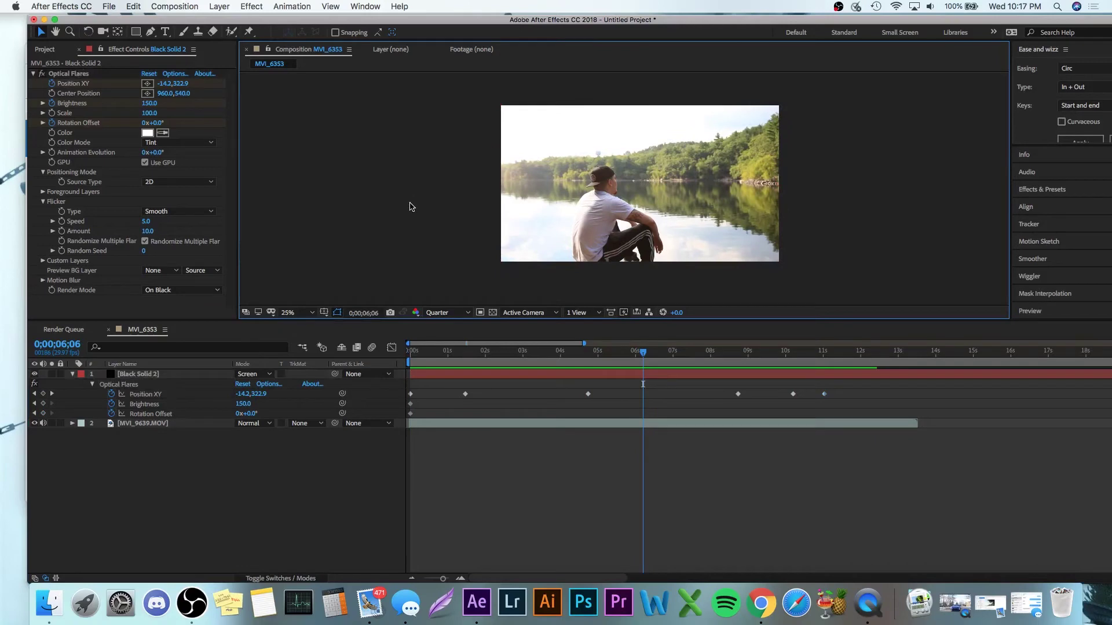
{"action": "left_click", "coordinate": [409, 352]}
{"action": "key", "text": "space"}
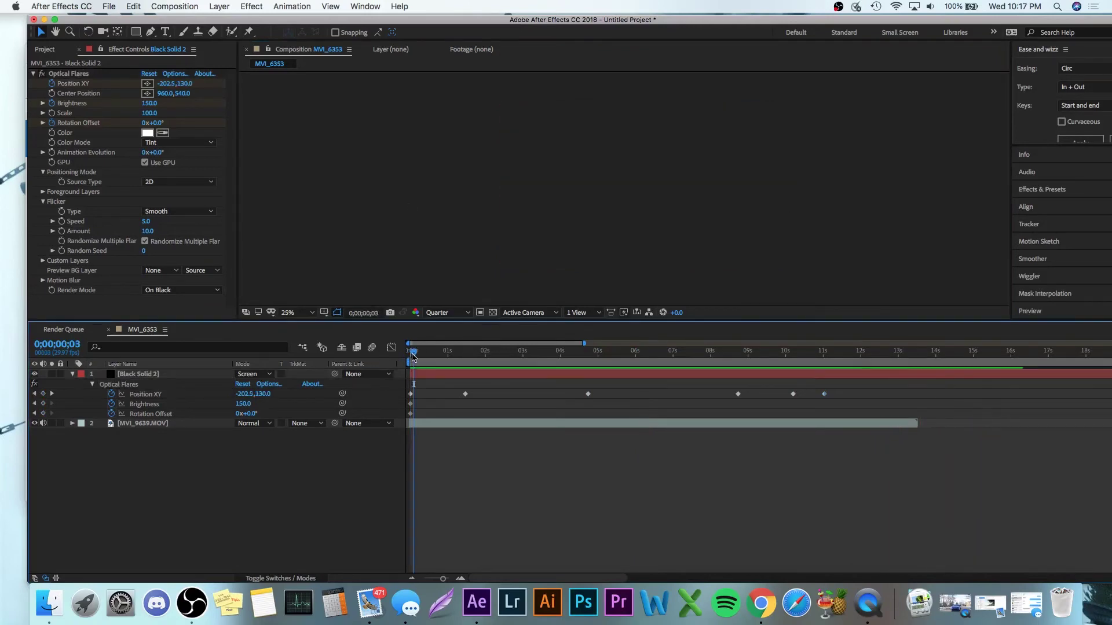
{"action": "key", "text": "space"}
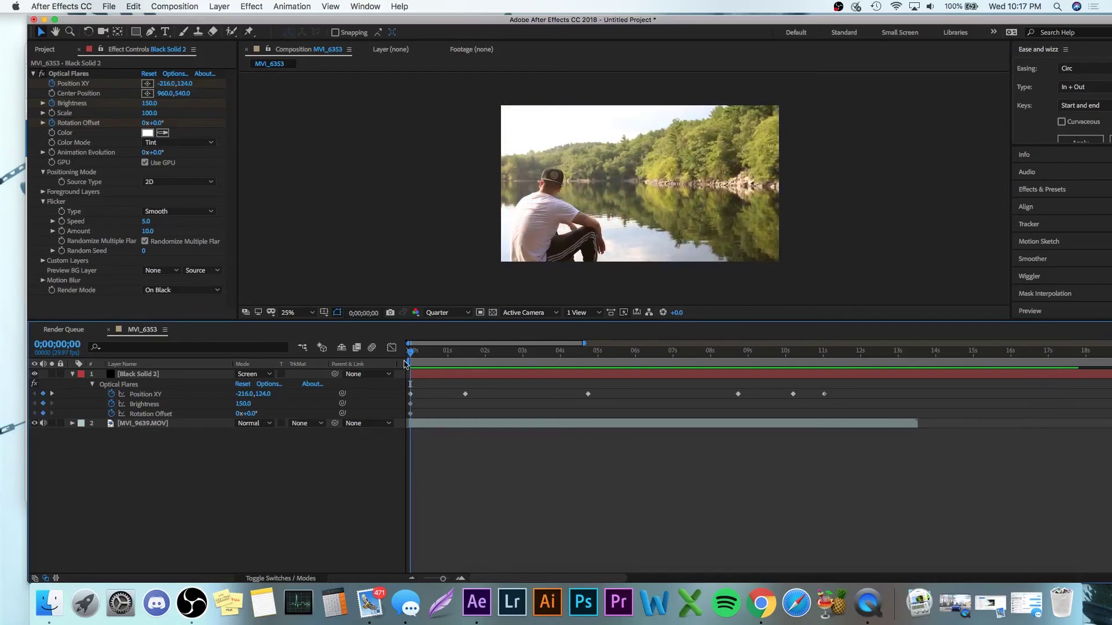
End the work area just past the end of MVI_9639.MOV and preview it
{"action": "left_click", "coordinate": [411, 579]}
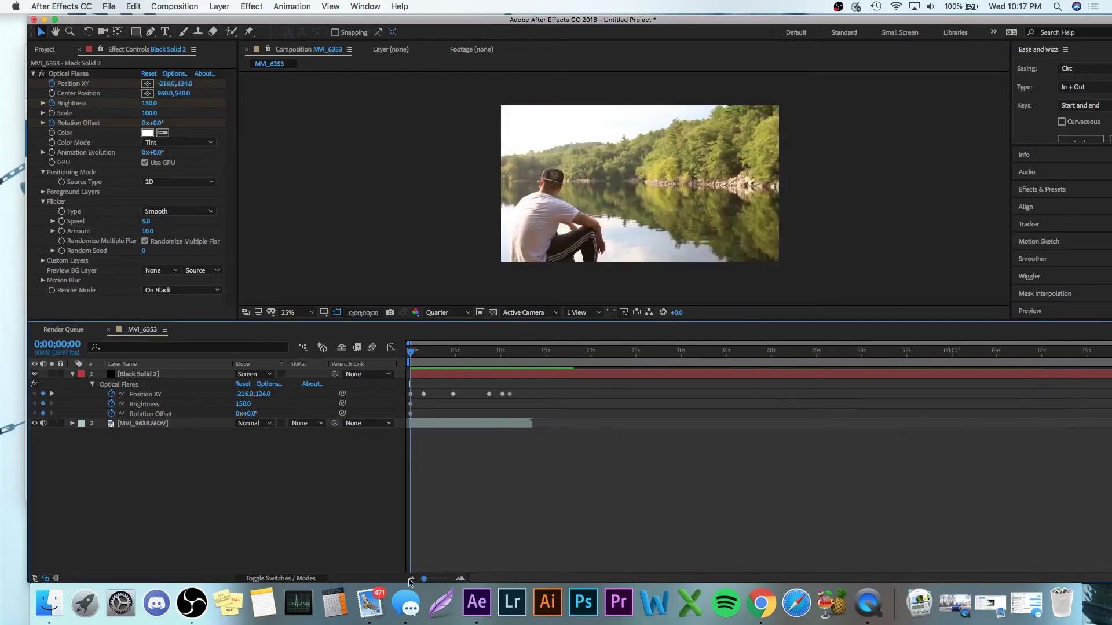
{"action": "left_click", "coordinate": [444, 579]}
{"action": "key", "text": "space"}
Toggle the flare solid's visibility off and on at 0;00;06;07 to compare the shot with and without the flare
{"action": "left_click", "coordinate": [635, 338]}
{"action": "left_click", "coordinate": [37, 375]}
{"action": "left_click", "coordinate": [36, 375]}
{"action": "left_click", "coordinate": [36, 374]}
{"action": "left_click", "coordinate": [36, 375]}
{"action": "left_click", "coordinate": [35, 375]}
{"action": "left_click", "coordinate": [36, 375]}
{"action": "left_click", "coordinate": [36, 375]}
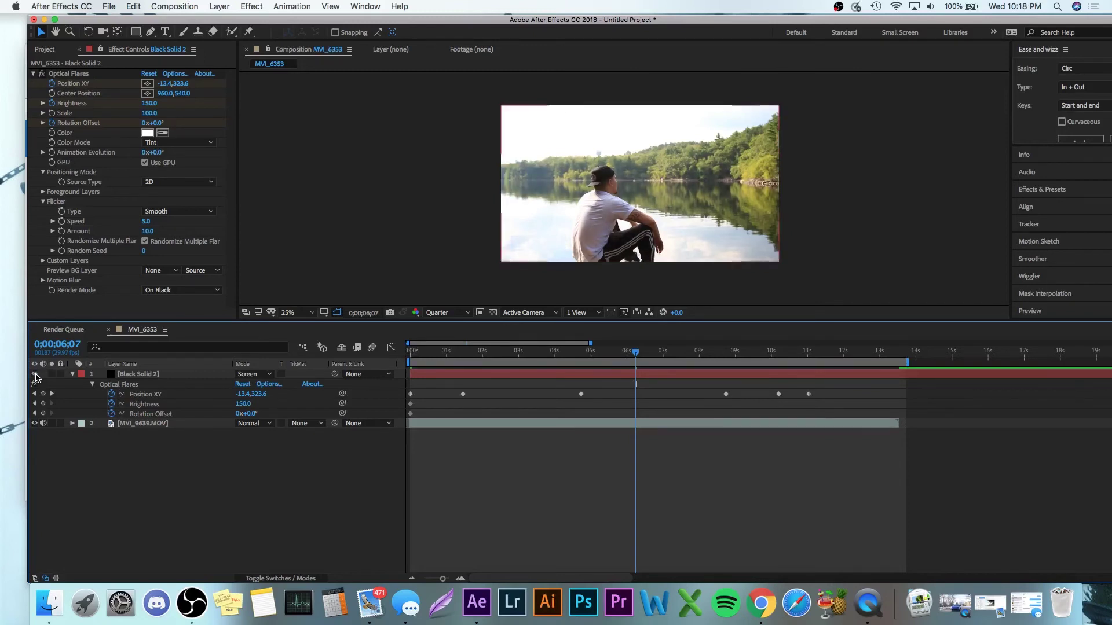
{"action": "left_click", "coordinate": [36, 375]}
{"action": "left_click", "coordinate": [36, 374]}
{"action": "left_click", "coordinate": [36, 374]}
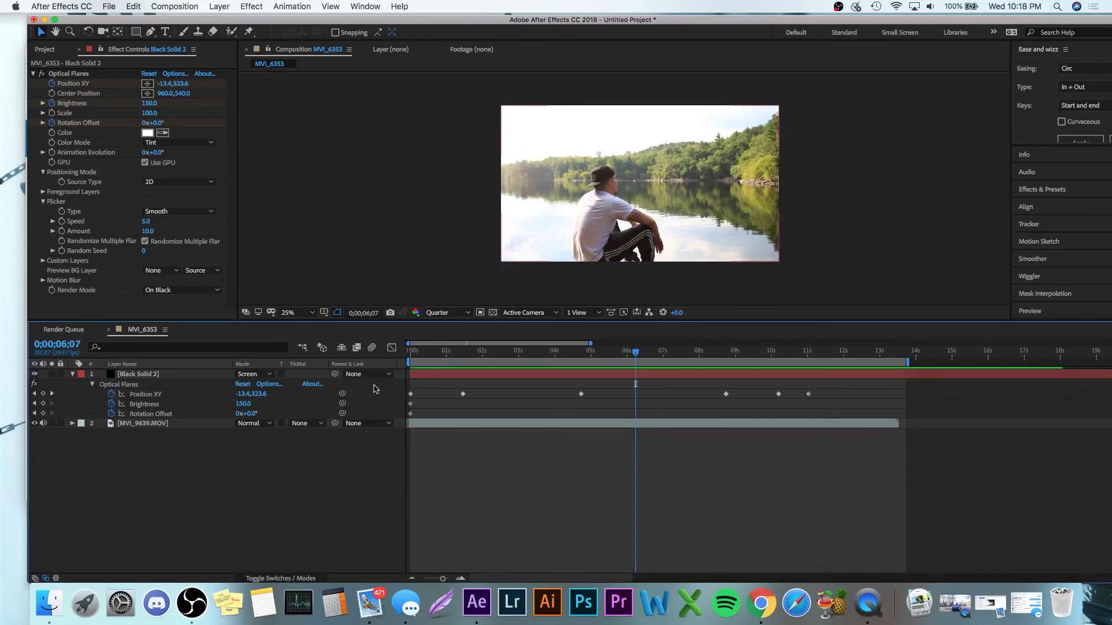
Set the flare's flicker speed to 30 and flicker amount to 40, previewing from the first frame
{"action": "left_click_drag", "start_coordinate": [421, 354], "coordinate": [396, 358]}
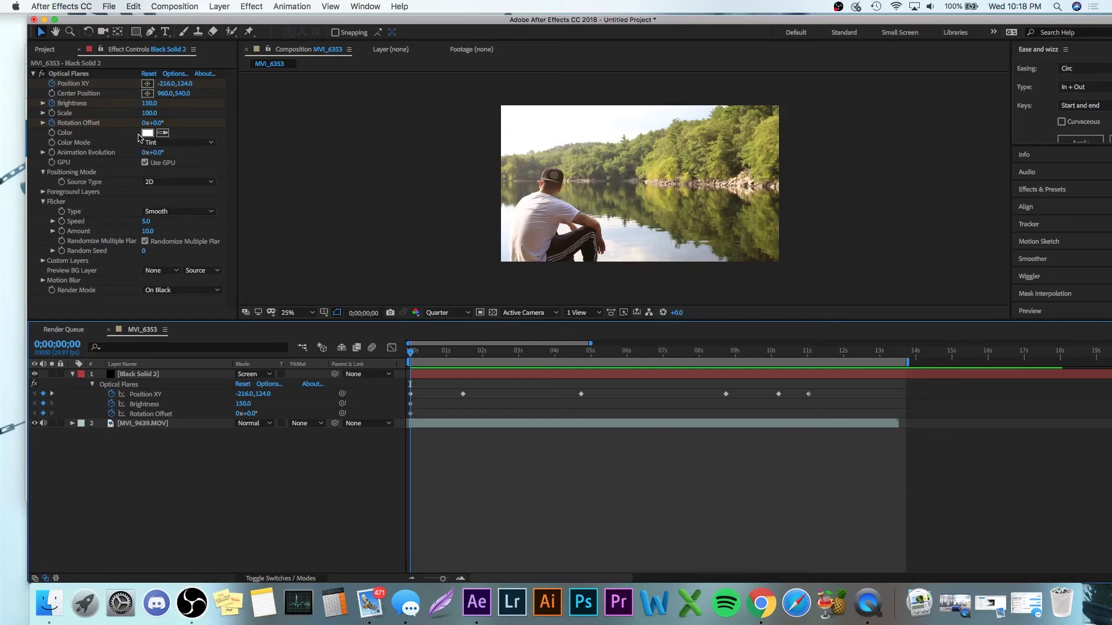
{"action": "left_click", "coordinate": [146, 221]}
{"action": "type", "text": "15"}
{"action": "left_click", "coordinate": [147, 231]}
{"action": "type", "text": "20"}
{"action": "key", "text": "space"}
{"action": "left_click", "coordinate": [145, 221]}
{"action": "type", "text": "30"}
{"action": "key", "text": "space"}
Realign the flare with the treeline by adding a position keyframe at 0;00;07;08 and adjusting those at 0;00;08;22, 0;00;10;06 and 0;00;11;01
{"action": "left_click", "coordinate": [664, 350]}
{"action": "scroll", "coordinate": [554, 177], "scroll_direction": "up", "scroll_amount": 3}
{"action": "left_click_drag", "start_coordinate": [664, 351], "coordinate": [672, 351]}
{"action": "left_click_drag", "start_coordinate": [324, 113], "coordinate": [333, 113]}
{"action": "left_click_drag", "start_coordinate": [672, 351], "coordinate": [725, 351]}
{"action": "left_click_drag", "start_coordinate": [379, 105], "coordinate": [388, 108]}
{"action": "left_click_drag", "start_coordinate": [725, 351], "coordinate": [779, 351]}
{"action": "left_click_drag", "start_coordinate": [458, 119], "coordinate": [468, 123]}
{"action": "left_click_drag", "start_coordinate": [779, 351], "coordinate": [808, 351]}
{"action": "left_click_drag", "start_coordinate": [492, 124], "coordinate": [504, 127]}
{"action": "left_click_drag", "start_coordinate": [417, 352], "coordinate": [782, 352]}
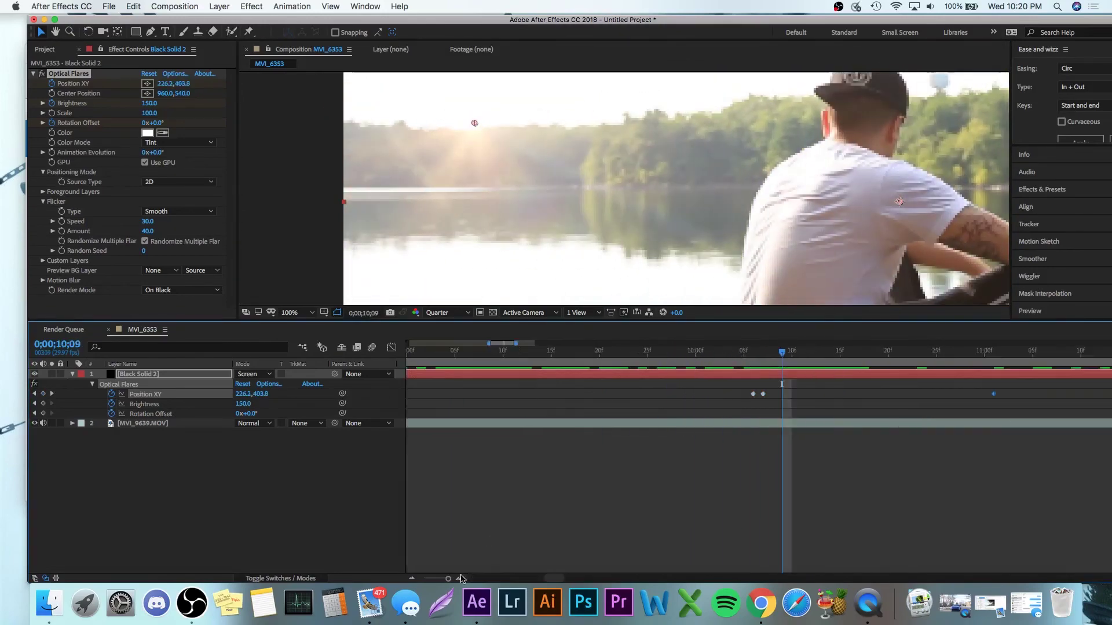
Trim the ends of Black Solid 2 and MVI_9639.MOV to about 0;00;11;10
{"action": "left_click_drag", "start_coordinate": [442, 578], "coordinate": [428, 578]}
{"action": "left_click", "coordinate": [138, 374]}
{"action": "scroll", "coordinate": [623, 188], "scroll_direction": "down", "scroll_amount": 1}
{"action": "left_click_drag", "start_coordinate": [486, 351], "coordinate": [529, 352]}
{"action": "key", "text": "alt+bracketright"}
{"action": "left_click", "coordinate": [142, 424]}
{"action": "key", "text": "alt+bracketright"}
Keyframe the flare's Rotation Offset at 0x+10.0° at 0;00;11;01
{"action": "left_click", "coordinate": [237, 414]}
{"action": "type", "text": "10"}
{"action": "key", "text": "Return"}
{"action": "left_click_drag", "start_coordinate": [427, 578], "coordinate": [446, 578]}
{"action": "left_click_drag", "start_coordinate": [528, 351], "coordinate": [523, 351]}
{"action": "left_click_drag", "start_coordinate": [239, 414], "coordinate": [233, 414]}
{"action": "left_click_drag", "start_coordinate": [251, 414], "coordinate": [257, 414]}
Preview the flare animation with its rotation
{"action": "left_click_drag", "start_coordinate": [446, 578], "coordinate": [426, 578]}
{"action": "left_click_drag", "start_coordinate": [511, 352], "coordinate": [435, 351]}
{"action": "key", "text": "space"}
With the flare effect hidden, move the light source to about 85, 401 at the 0;00;08;22 keyframe and check the neighbouring keyframes
{"action": "left_click_drag", "start_coordinate": [426, 578], "coordinate": [442, 578]}
{"action": "left_click_drag", "start_coordinate": [506, 352], "coordinate": [598, 352]}
{"action": "key", "text": "equal"}
{"action": "key", "text": "equal"}
{"action": "left_click", "coordinate": [42, 74]}
{"action": "left_click_drag", "start_coordinate": [513, 157], "coordinate": [508, 154]}
{"action": "left_click_drag", "start_coordinate": [598, 352], "coordinate": [829, 354]}
{"action": "key", "text": "j"}
{"action": "key", "text": "j"}
{"action": "left_click_drag", "start_coordinate": [461, 352], "coordinate": [809, 349]}
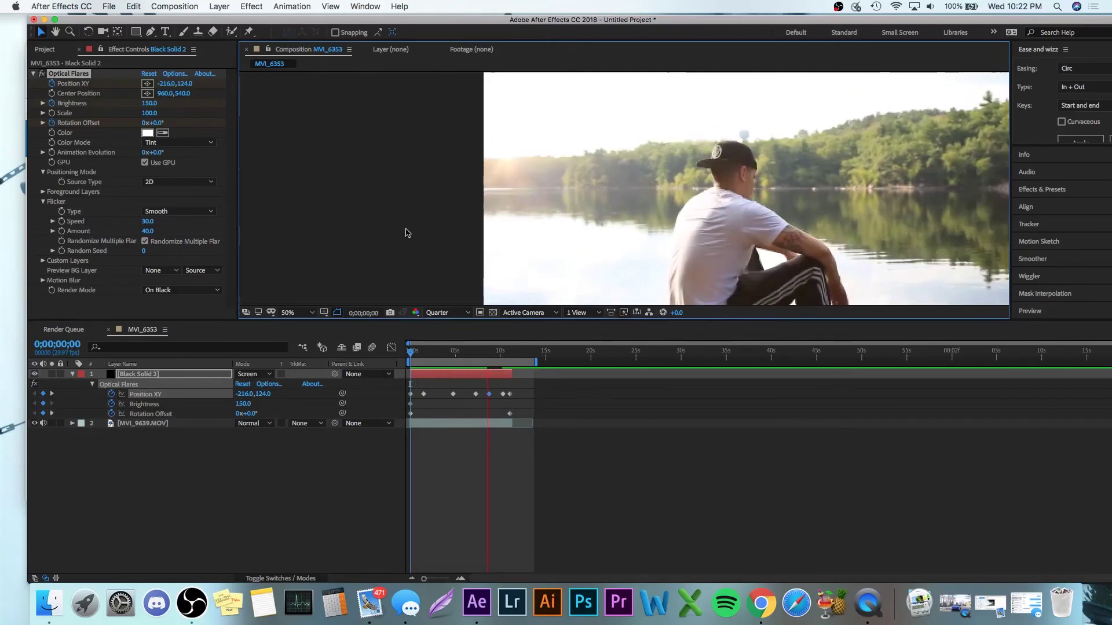
Delete the flare's position keyframes after 0;00;08;22 and turn off the Optical Flares effect to see the treeline
{"action": "left_click", "coordinate": [525, 395]}
{"action": "key", "text": "Delete"}
{"action": "left_click_drag", "start_coordinate": [500, 352], "coordinate": [583, 351]}
{"action": "left_click", "coordinate": [42, 74]}
{"action": "left_click_drag", "start_coordinate": [570, 155], "coordinate": [577, 156]}
{"action": "mouse_move", "coordinate": [583, 352]}
{"action": "left_mouse_down"}
{"action": "mouse_move", "coordinate": [422, 351]}
{"action": "mouse_move", "coordinate": [586, 345]}
{"action": "left_mouse_up"}
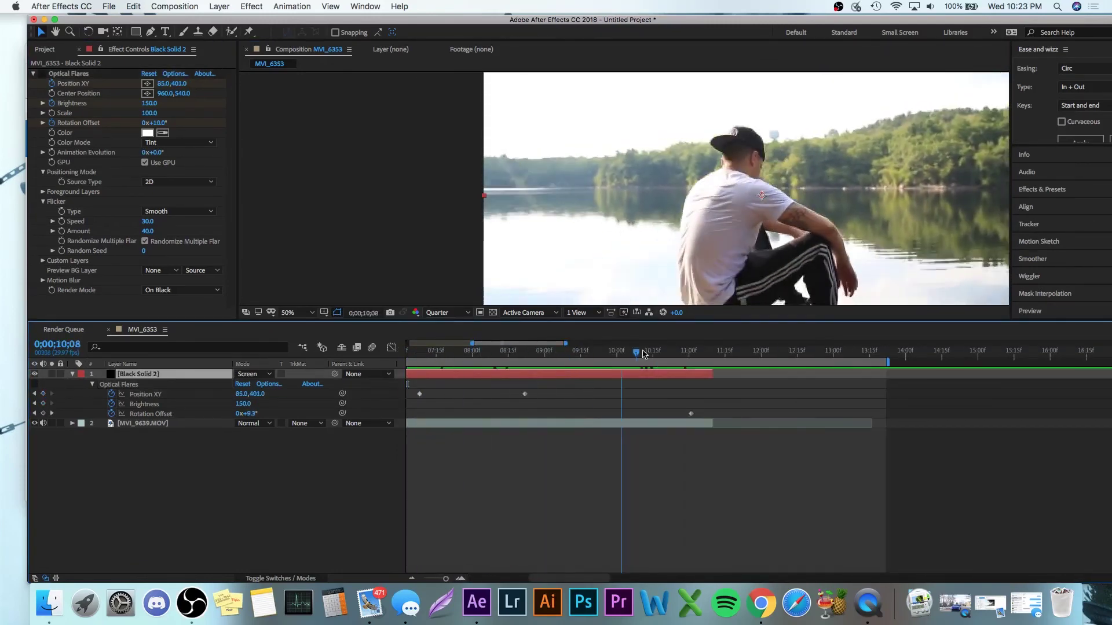
Add flare position keyframes along the treeline at 0;00;09;04, 0;00;09;16 and 0;00;10;23
{"action": "left_click_drag", "start_coordinate": [620, 351], "coordinate": [672, 351]}
{"action": "scroll", "coordinate": [584, 140], "scroll_direction": "up", "scroll_amount": 2}
{"action": "key", "text": "k"}
{"action": "key", "text": "j"}
{"action": "key", "text": "u"}
{"action": "key", "text": "u"}
{"action": "key", "text": "j"}
{"action": "left_click", "coordinate": [525, 404]}
{"action": "key", "text": "Delete"}
Keyframe the flare's light source at about 338, 405 on the treeline at 0;00;11;01
{"action": "scroll", "coordinate": [452, 199], "scroll_direction": "down", "scroll_amount": 1}
{"action": "left_click_drag", "start_coordinate": [525, 352], "coordinate": [691, 353]}
{"action": "scroll", "coordinate": [456, 199], "scroll_direction": "up", "scroll_amount": 2}
{"action": "left_click_drag", "start_coordinate": [747, 206], "coordinate": [875, 195]}
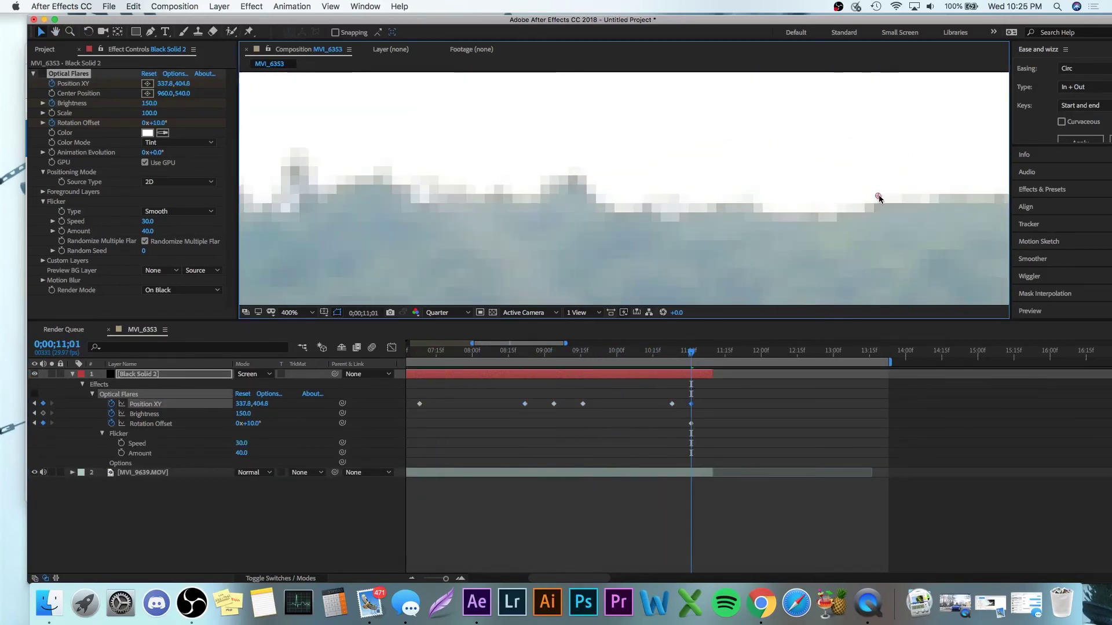
Turn the Optical Flares effect back on, fit the frame in the viewer and preview the animation from the start
{"action": "left_click", "coordinate": [42, 73]}
{"action": "left_click_drag", "start_coordinate": [446, 578], "coordinate": [424, 579]}
{"action": "left_click", "coordinate": [410, 352]}
{"action": "key", "text": "space"}
{"action": "scroll", "coordinate": [440, 260], "scroll_direction": "down", "scroll_amount": 4}
{"action": "left_click", "coordinate": [297, 313]}
{"action": "left_click", "coordinate": [316, 219]}
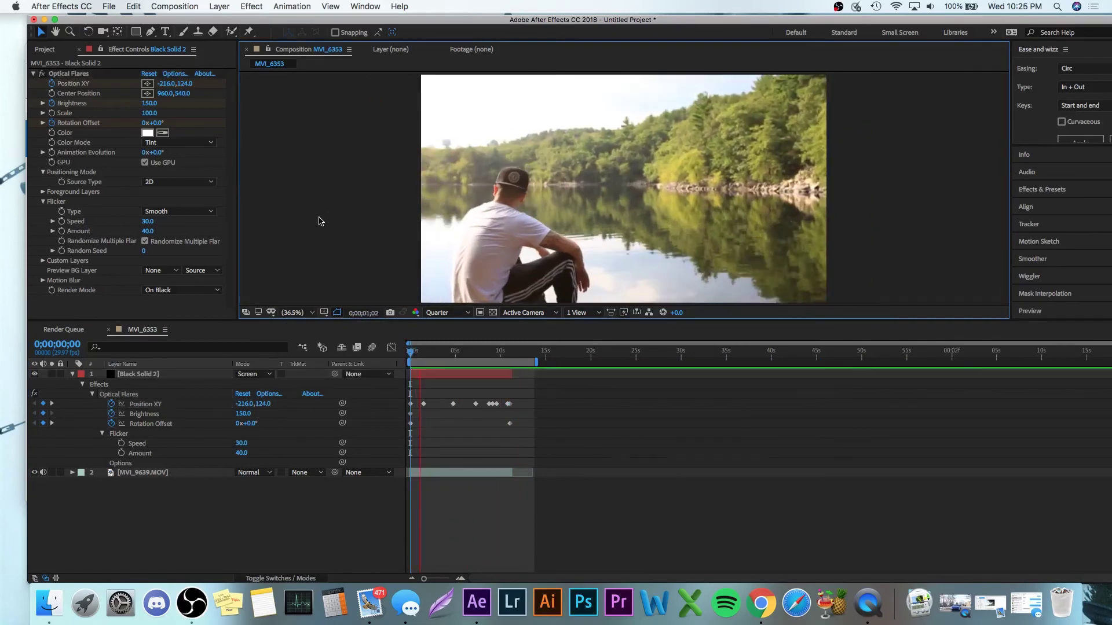
{"action": "left_click", "coordinate": [492, 516]}
With the flare effect hidden, add a position keyframe that places the light source on the treeline at 0;00;10;04
{"action": "left_click_drag", "start_coordinate": [486, 353], "coordinate": [496, 357]}
{"action": "left_click_drag", "start_coordinate": [424, 579], "coordinate": [446, 579]}
{"action": "left_click", "coordinate": [68, 73]}
{"action": "left_click_drag", "start_coordinate": [496, 352], "coordinate": [543, 353]}
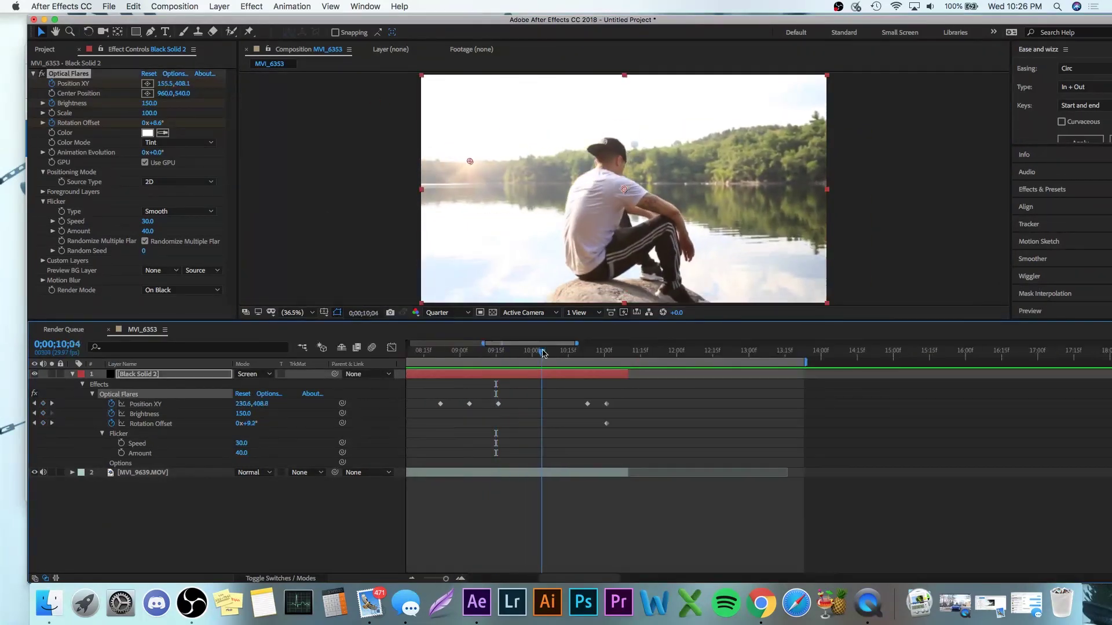
{"action": "left_click", "coordinate": [42, 74]}
{"action": "scroll", "coordinate": [486, 150], "scroll_direction": "up", "scroll_amount": 3}
{"action": "left_click_drag", "start_coordinate": [382, 208], "coordinate": [385, 211]}
Add flare position keyframes at 0;00;10;26, 0;00;10;28 and 0;00;10;29, ending at about 339, 405 at 0;00;11;00
{"action": "left_click_drag", "start_coordinate": [543, 352], "coordinate": [595, 353]}
{"action": "left_click_drag", "start_coordinate": [481, 215], "coordinate": [487, 215]}
{"action": "left_click_drag", "start_coordinate": [595, 352], "coordinate": [603, 352]}
{"action": "left_click_drag", "start_coordinate": [502, 212], "coordinate": [506, 209]}
{"action": "left_click_drag", "start_coordinate": [604, 352], "coordinate": [654, 352]}
{"action": "key", "text": "equal"}
{"action": "key", "text": "equal"}
{"action": "key", "text": "equal"}
{"action": "left_click_drag", "start_coordinate": [505, 211], "coordinate": [507, 211]}
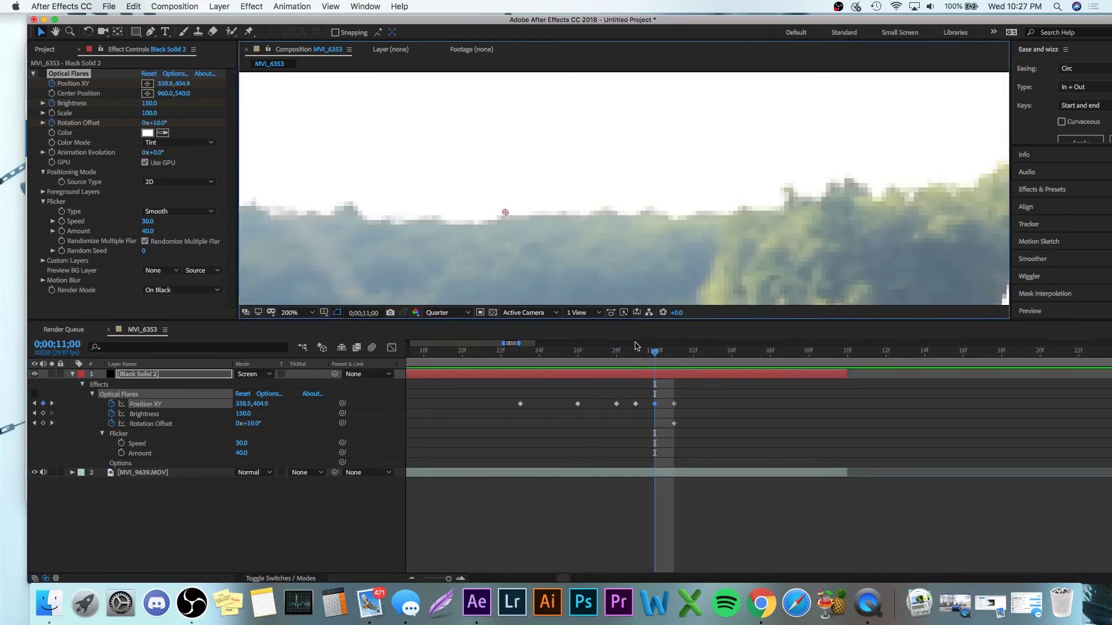
Fit the frame in the viewer and preview the refined flare motion from the first frame
{"action": "mouse_move", "coordinate": [654, 352]}
{"action": "left_mouse_down"}
{"action": "mouse_move", "coordinate": [617, 352]}
{"action": "mouse_move", "coordinate": [674, 352]}
{"action": "left_mouse_up"}
{"action": "left_click", "coordinate": [297, 313]}
{"action": "left_click", "coordinate": [317, 161]}
{"action": "left_click_drag", "start_coordinate": [449, 579], "coordinate": [424, 579]}
{"action": "left_click_drag", "start_coordinate": [510, 352], "coordinate": [412, 354]}
{"action": "key", "text": "space"}
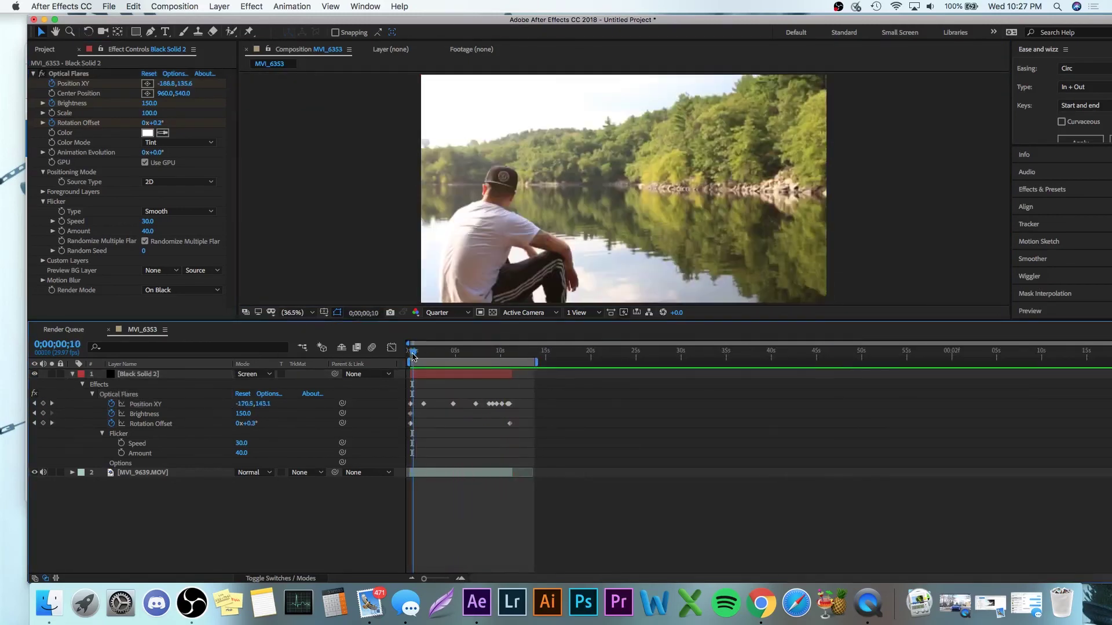
{"action": "key", "text": "space"}
{"action": "left_click_drag", "start_coordinate": [412, 355], "coordinate": [409, 355]}
{"action": "left_click", "coordinate": [334, 242]}
{"action": "key", "text": "space"}
Replay the finished flare animation over the whole work area and return to the first frame
{"action": "left_click_drag", "start_coordinate": [514, 351], "coordinate": [346, 360]}
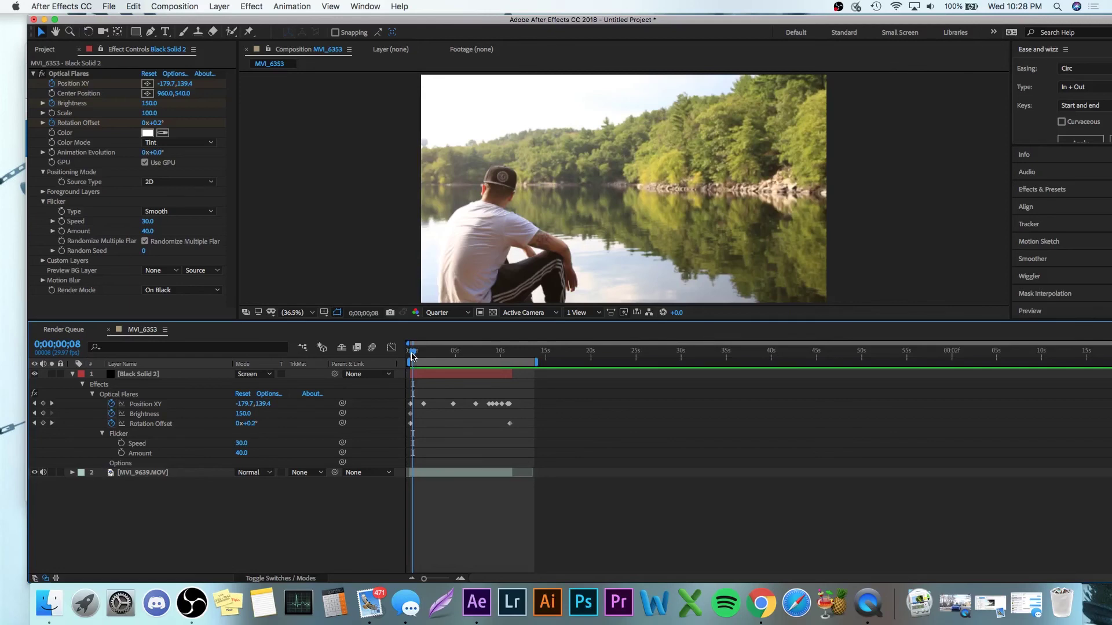
{"action": "left_click", "coordinate": [510, 357]}
{"action": "left_click_drag", "start_coordinate": [501, 360], "coordinate": [390, 375]}
{"action": "left_click", "coordinate": [334, 242]}
{"action": "key", "text": "space"}
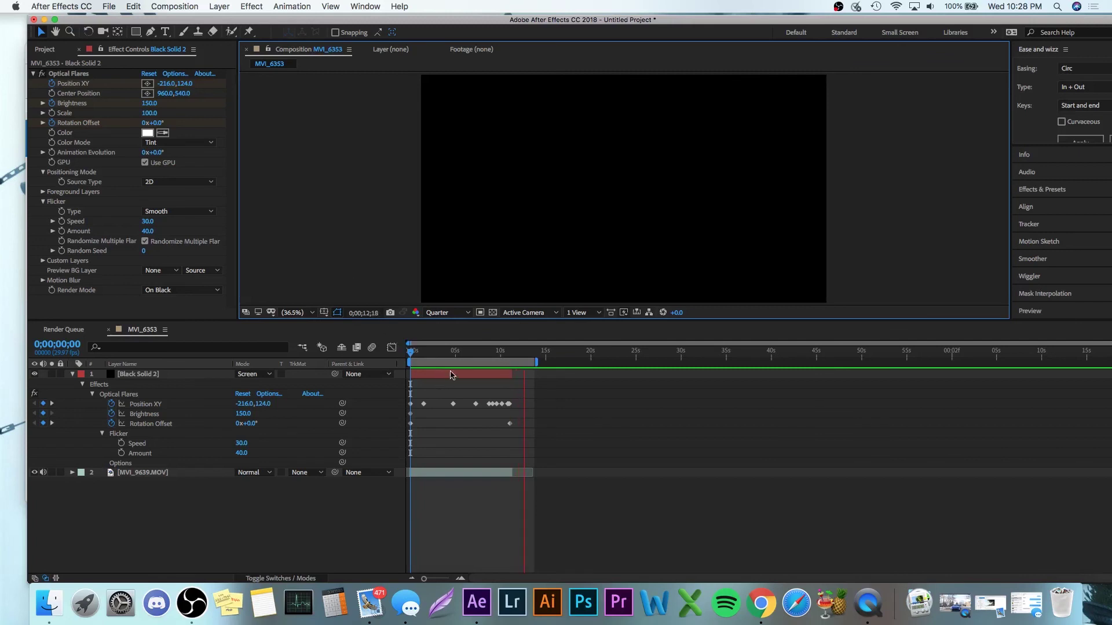
{"action": "left_click_drag", "start_coordinate": [498, 352], "coordinate": [347, 363]}
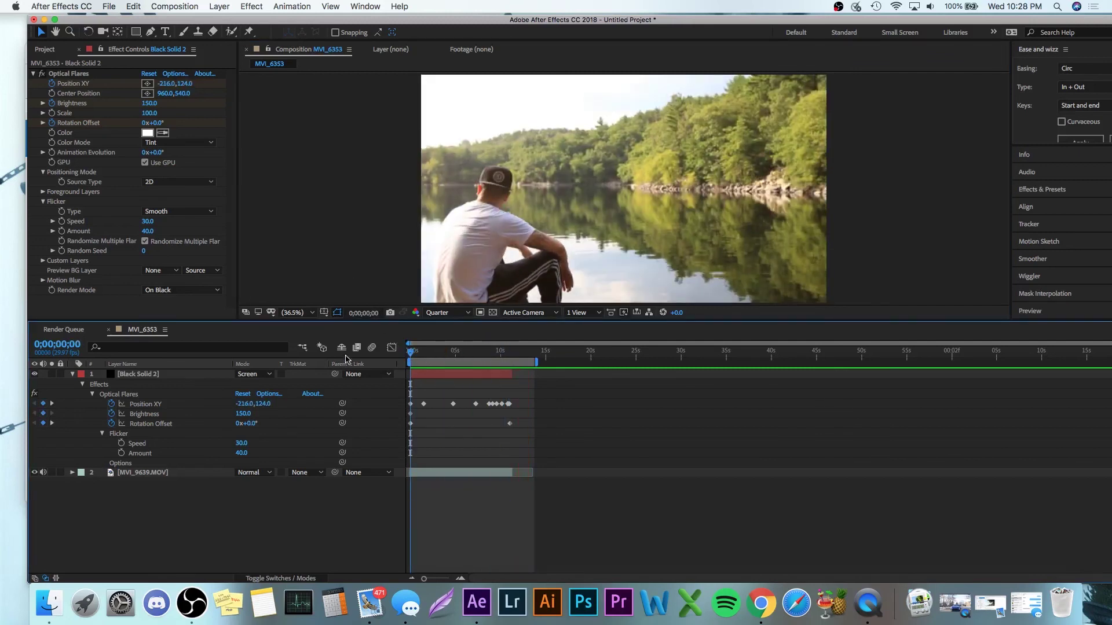